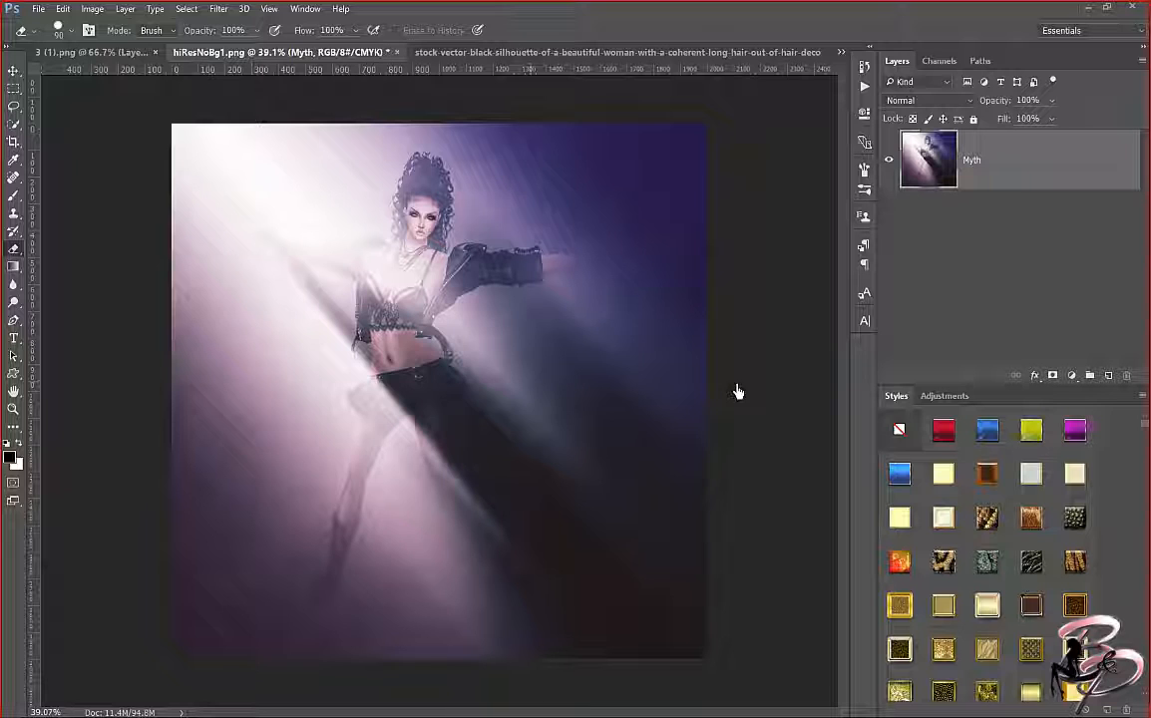
Copy the bokeh lights image from 3 (1).png into hiResNoBg1.png and set its blend mode to Screen.
{"action": "left_click", "coordinate": [89, 53]}
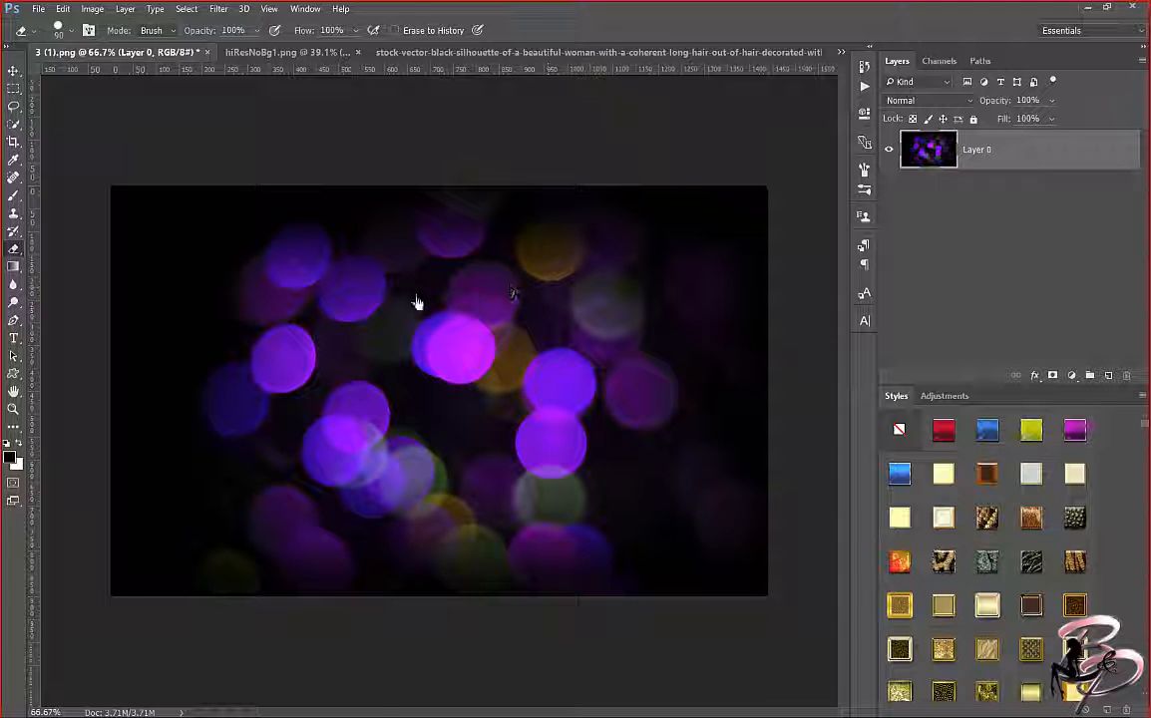
{"action": "key", "text": "v"}
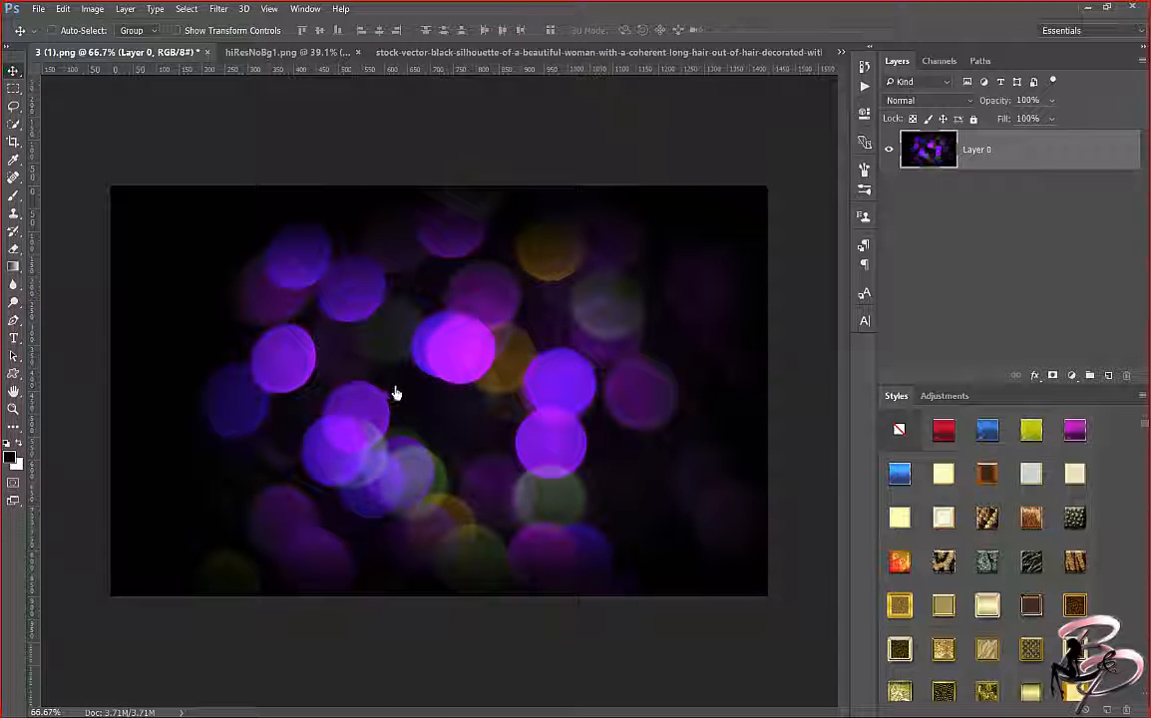
{"action": "mouse_move", "coordinate": [321, 266]}
{"action": "left_mouse_down"}
{"action": "mouse_move", "coordinate": [355, 278]}
{"action": "mouse_move", "coordinate": [319, 52]}
{"action": "mouse_move", "coordinate": [290, 57]}
{"action": "mouse_move", "coordinate": [389, 309]}
{"action": "left_mouse_up"}
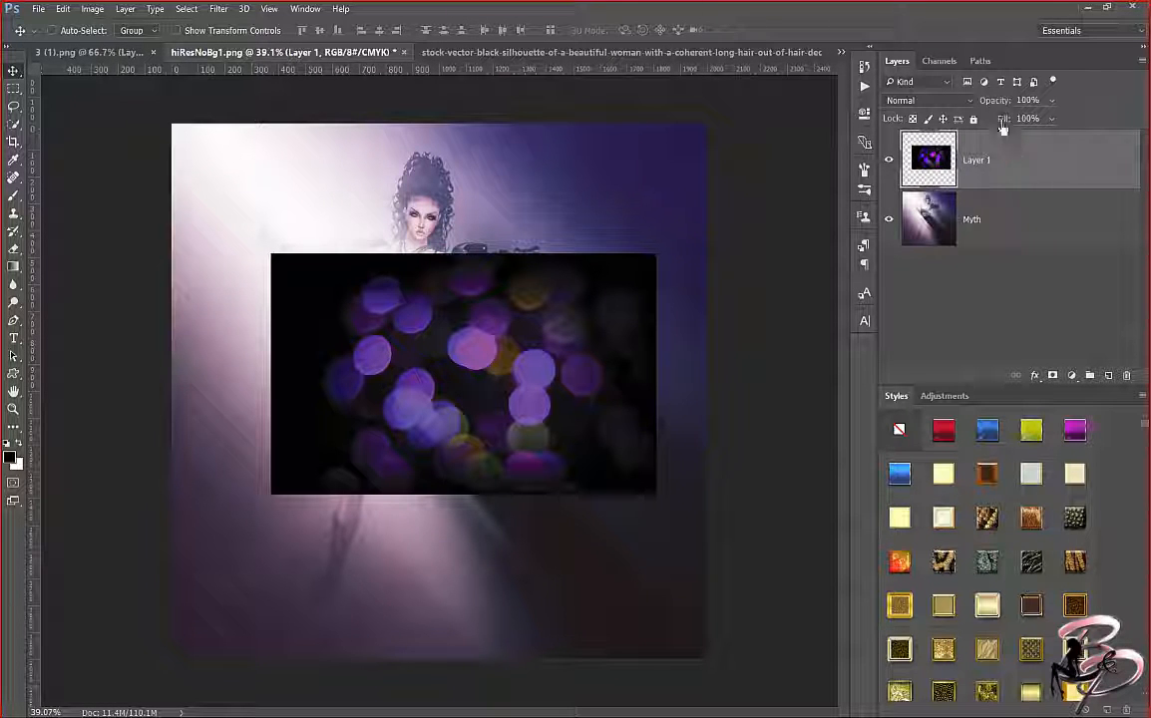
{"action": "left_click", "coordinate": [967, 103]}
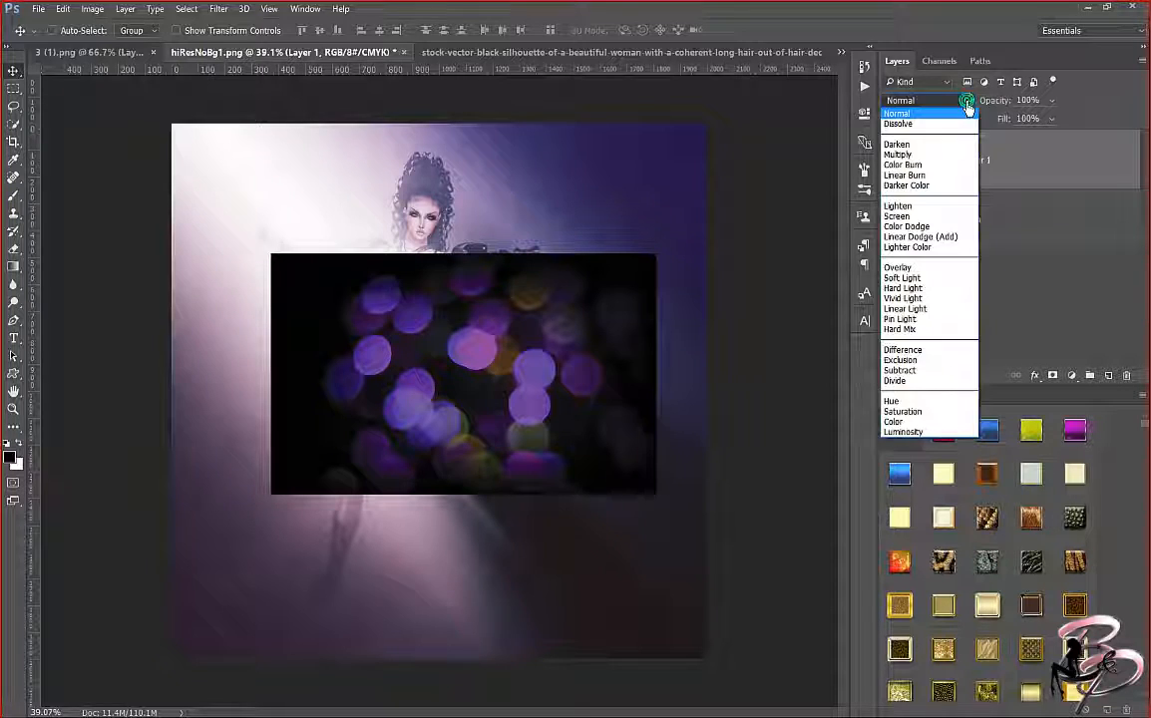
{"action": "left_click", "coordinate": [933, 216]}
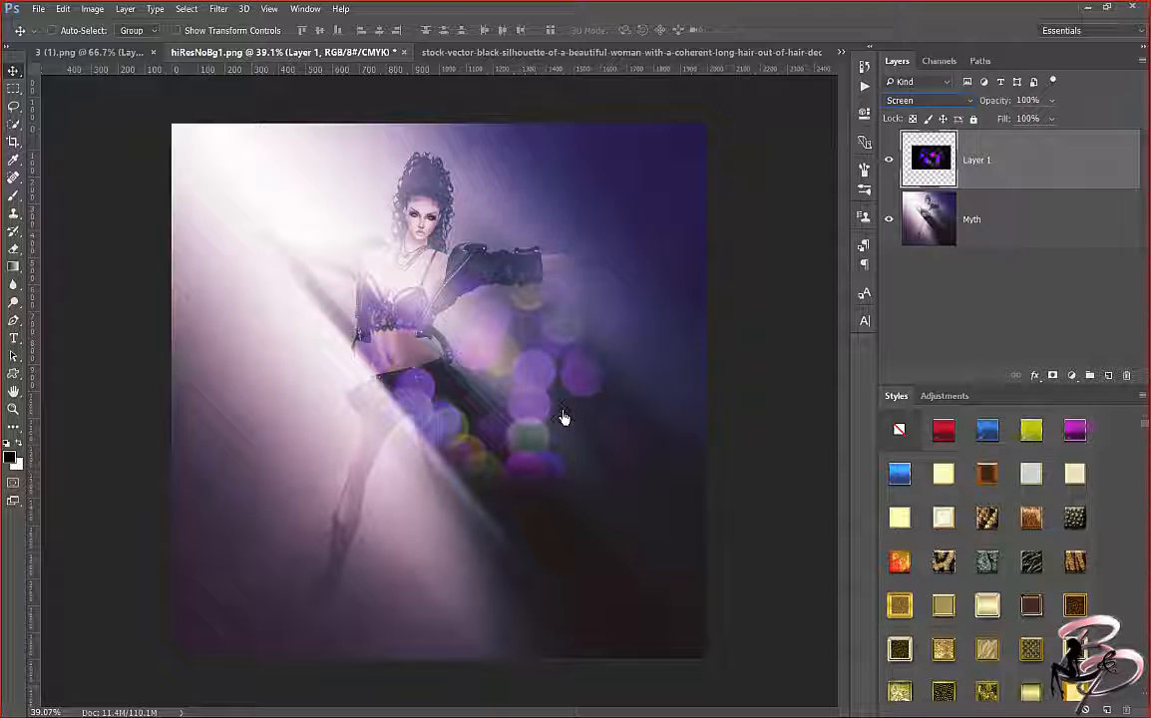
Rotate the bokeh layer clockwise by about 63 degrees so the lights run diagonally across the figure.
{"action": "key", "text": "ctrl+t"}
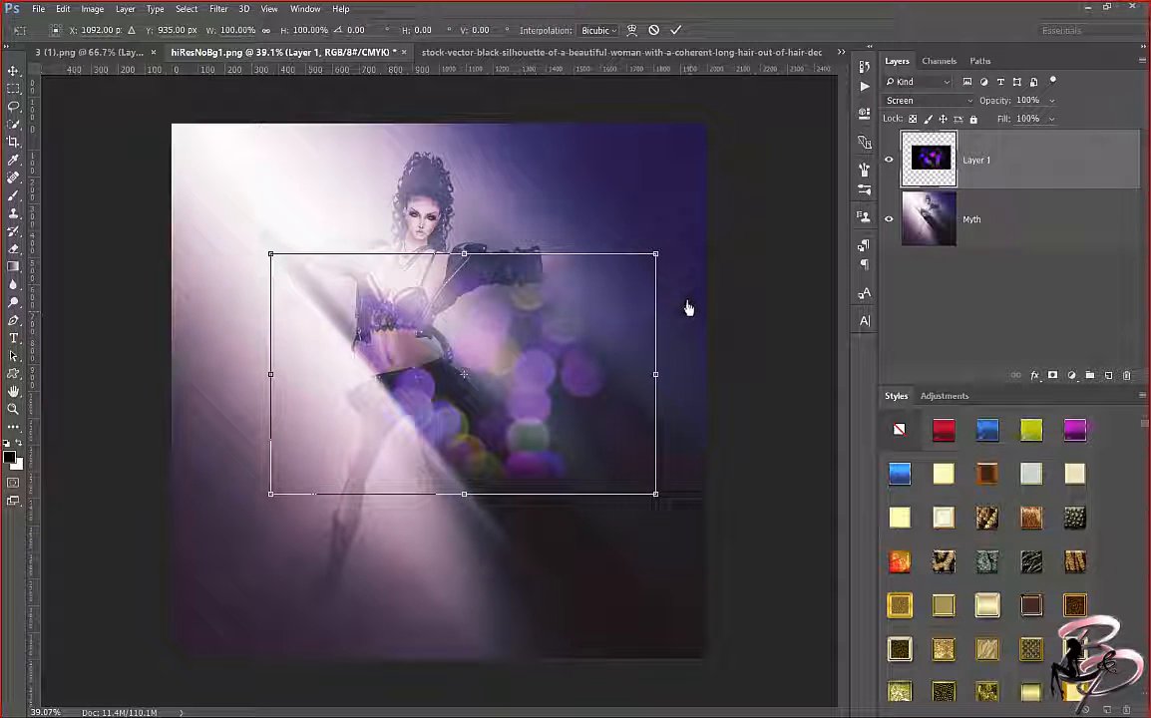
{"action": "left_click_drag", "start_coordinate": [688, 236], "coordinate": [652, 488]}
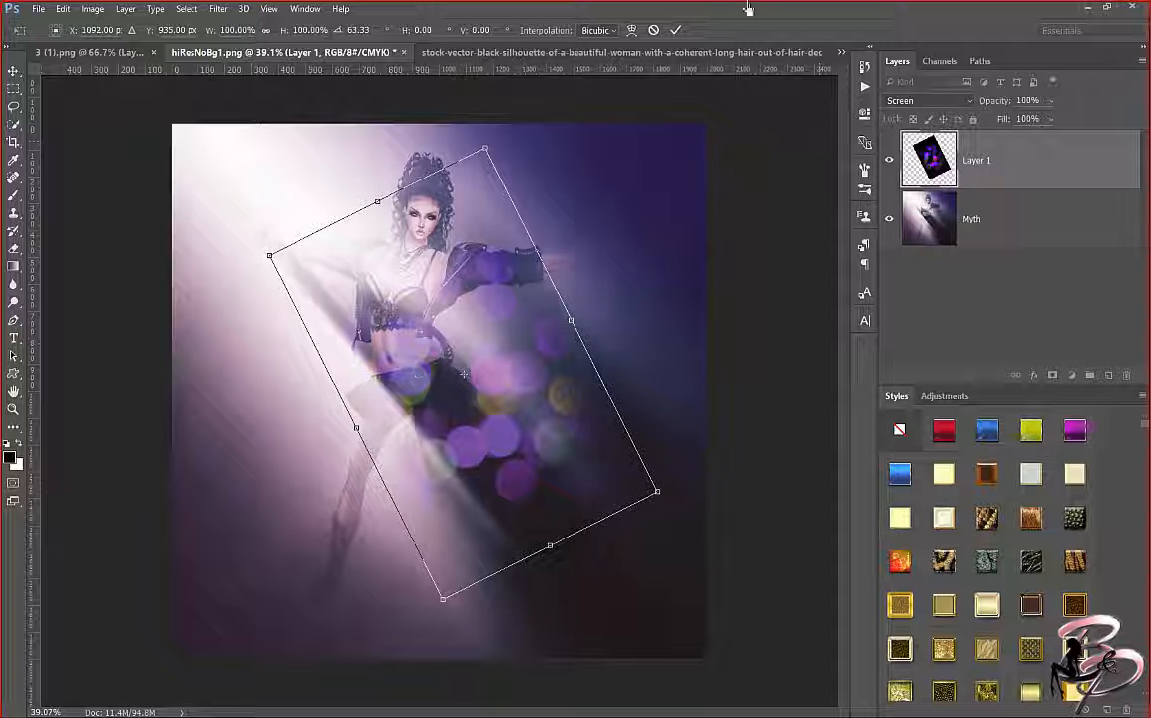
{"action": "left_click", "coordinate": [675, 30]}
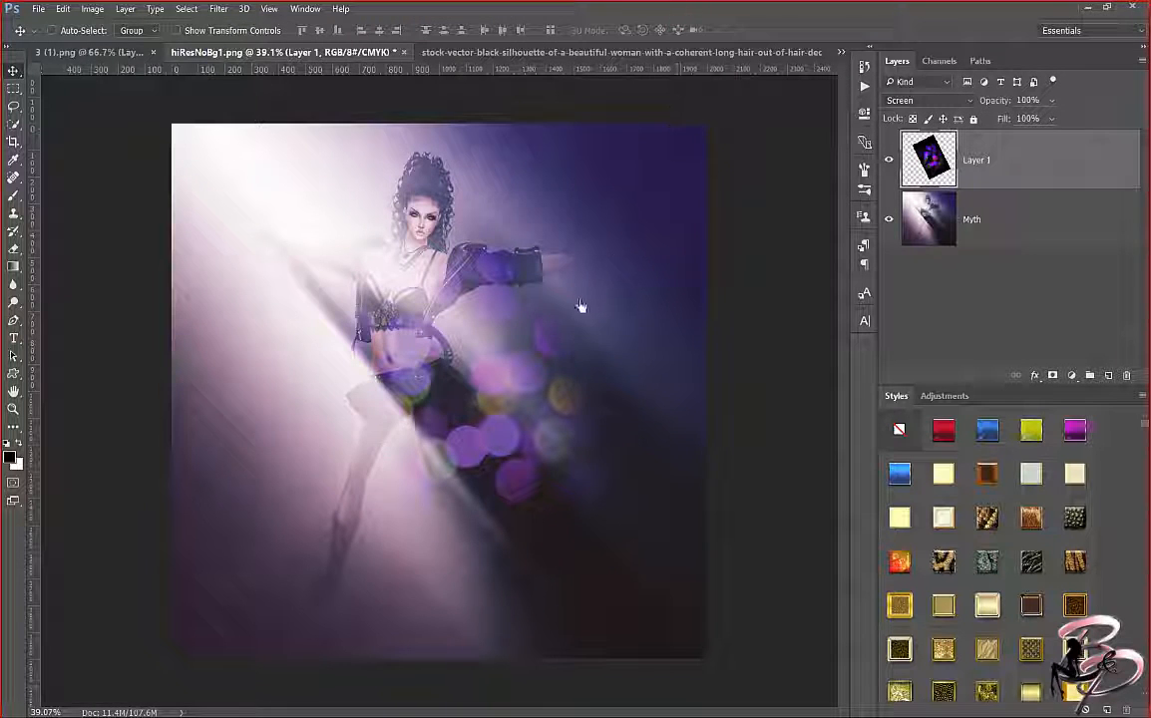
{"action": "left_click_drag", "start_coordinate": [994, 102], "coordinate": [1144, 117]}
Add a new empty layer above the bokeh layer and choose the Rectangular Marquee tool.
{"action": "left_click", "coordinate": [1109, 376]}
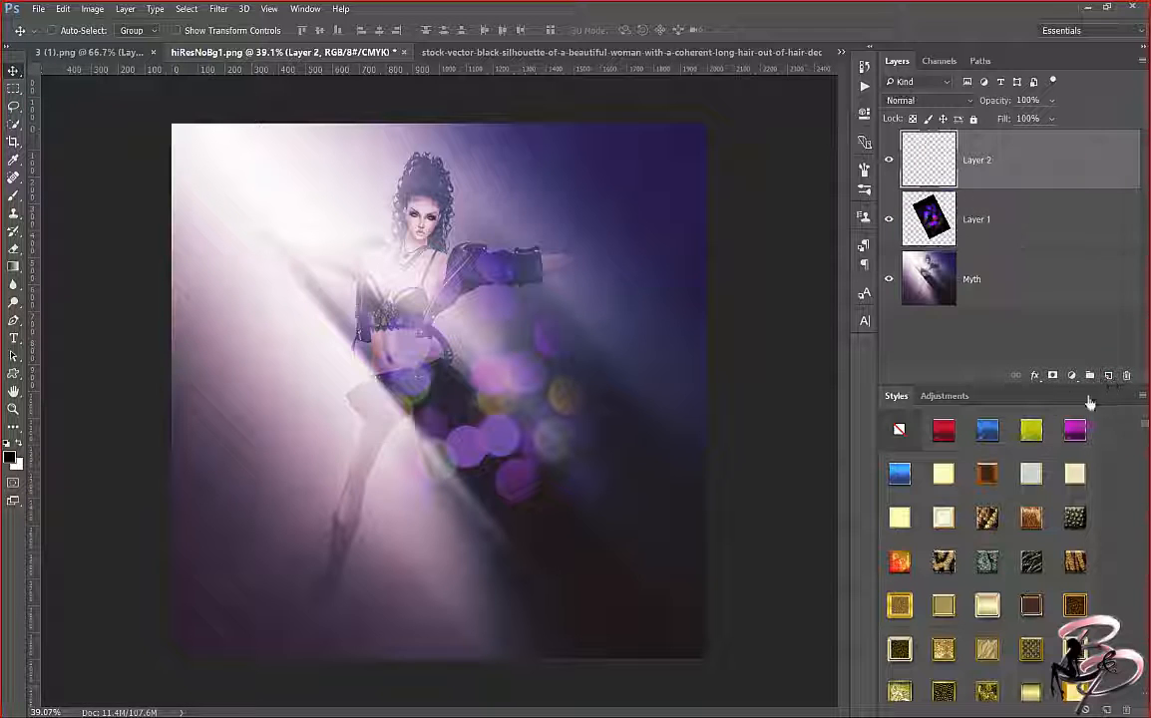
{"action": "left_click", "coordinate": [14, 95]}
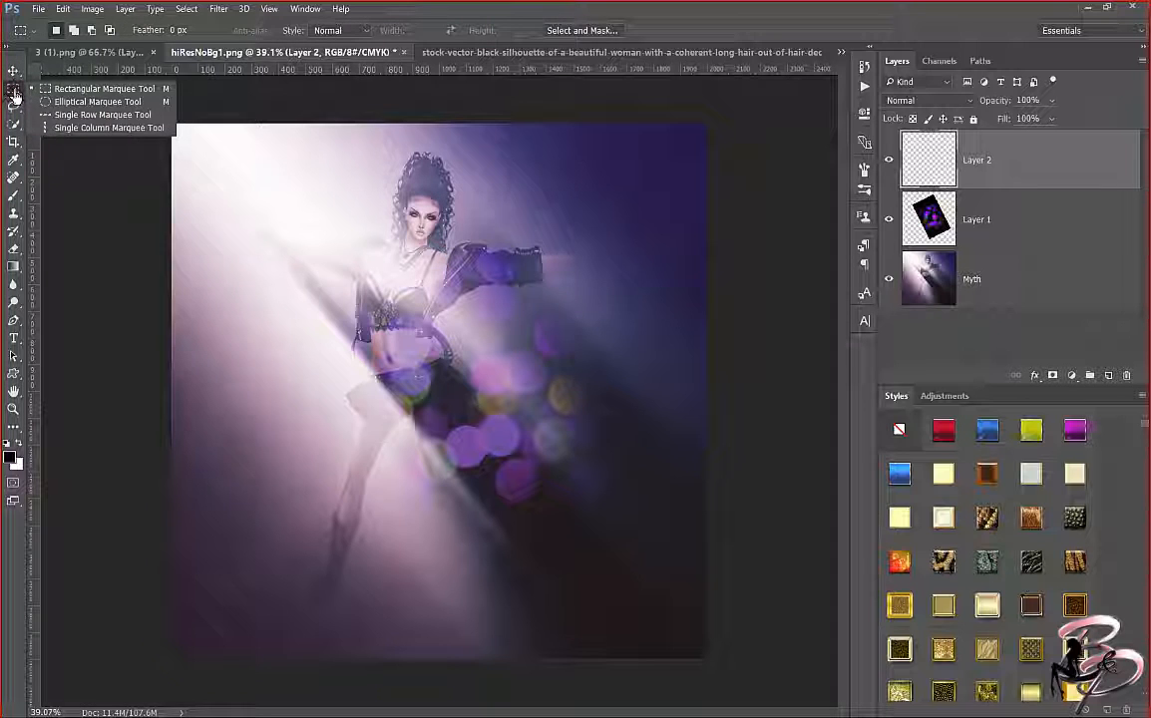
{"action": "left_click", "coordinate": [100, 89]}
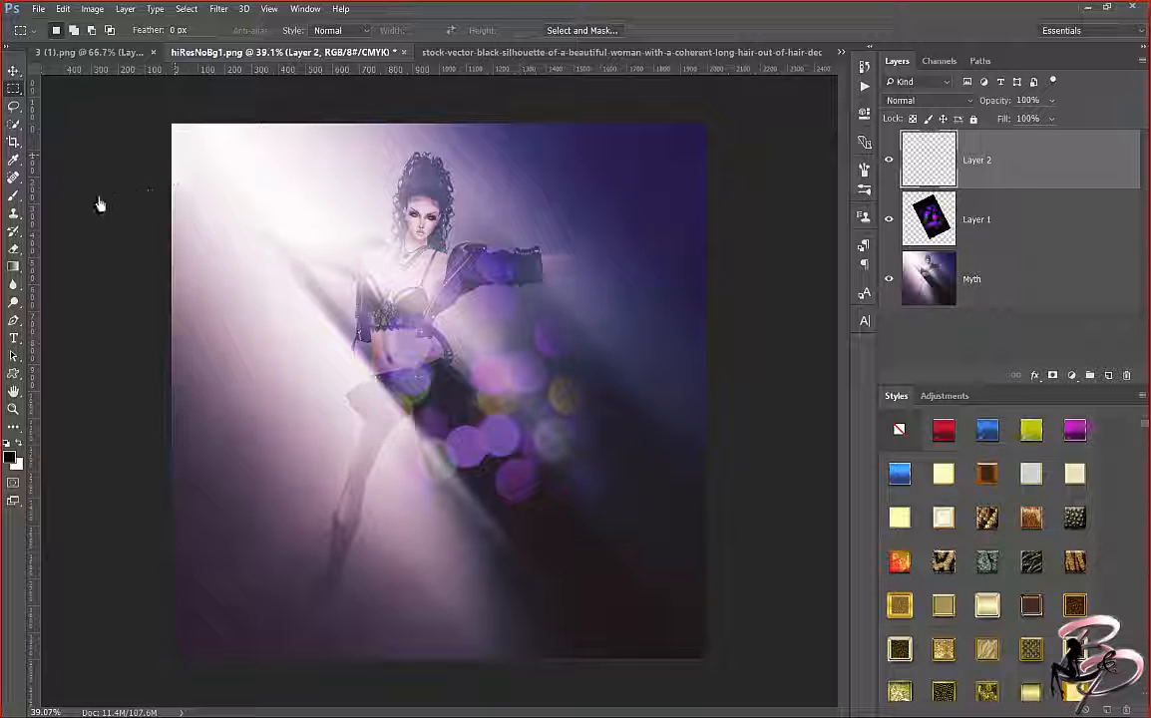
Set the Brush tool's Shape Dynamics size control to Pen Pressure.
{"action": "left_click", "coordinate": [13, 197]}
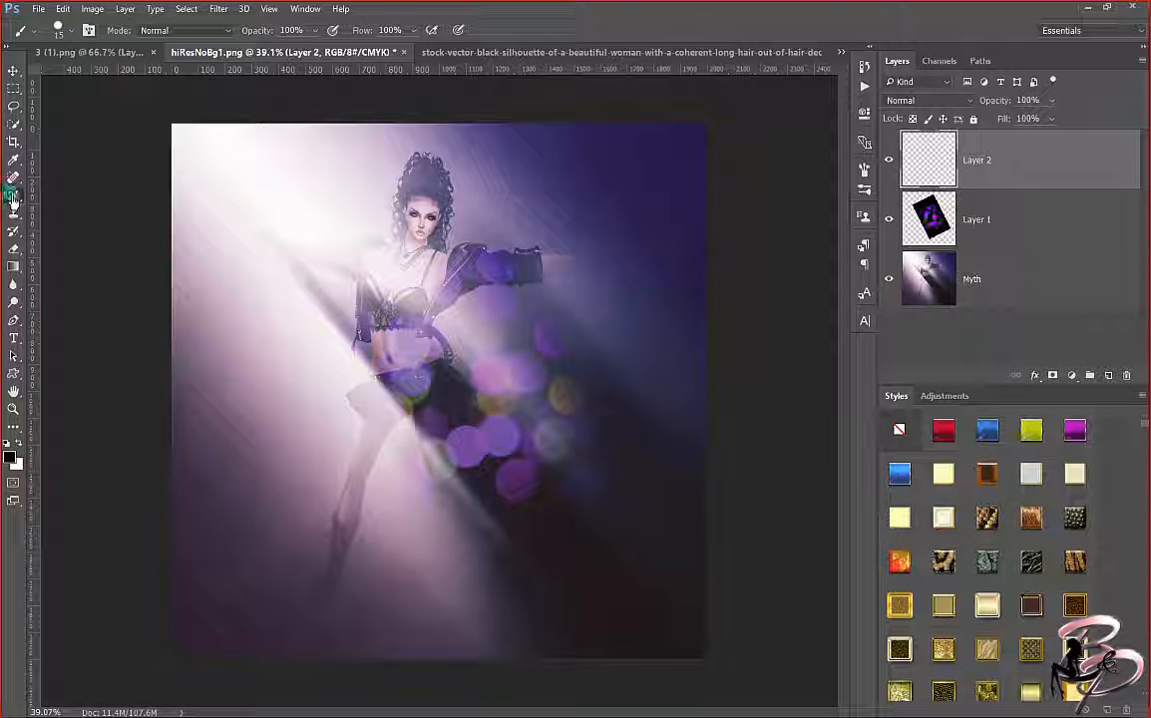
{"action": "left_click", "coordinate": [88, 30]}
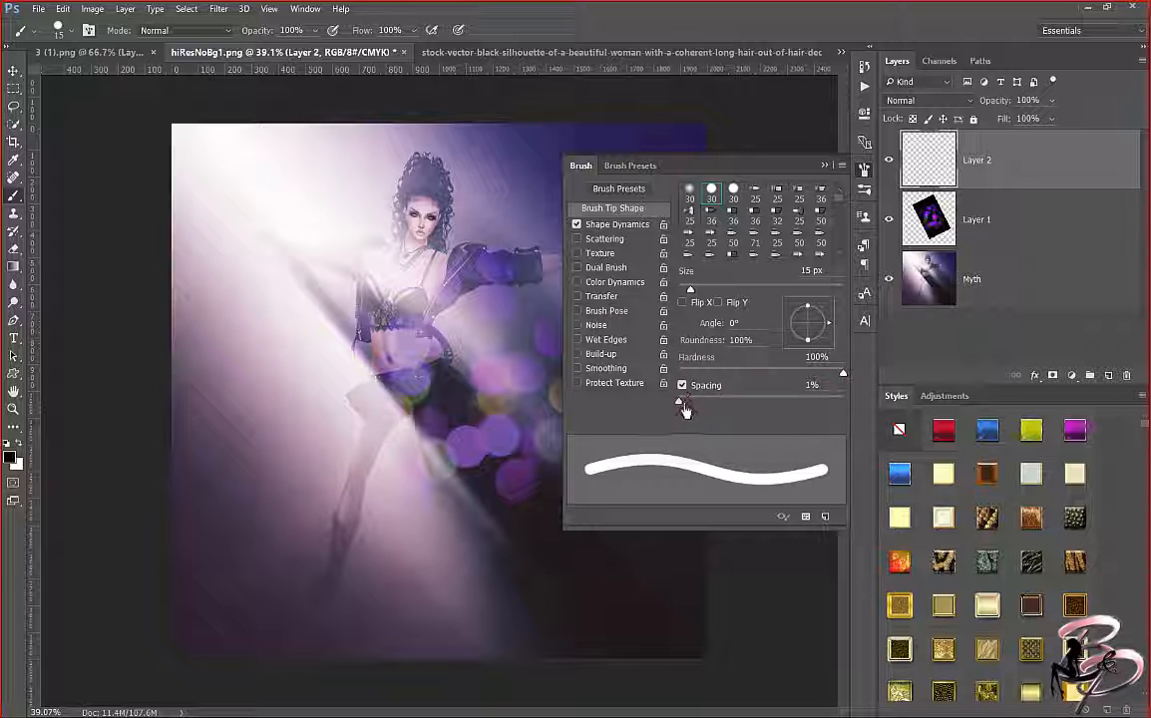
{"action": "left_click", "coordinate": [605, 227]}
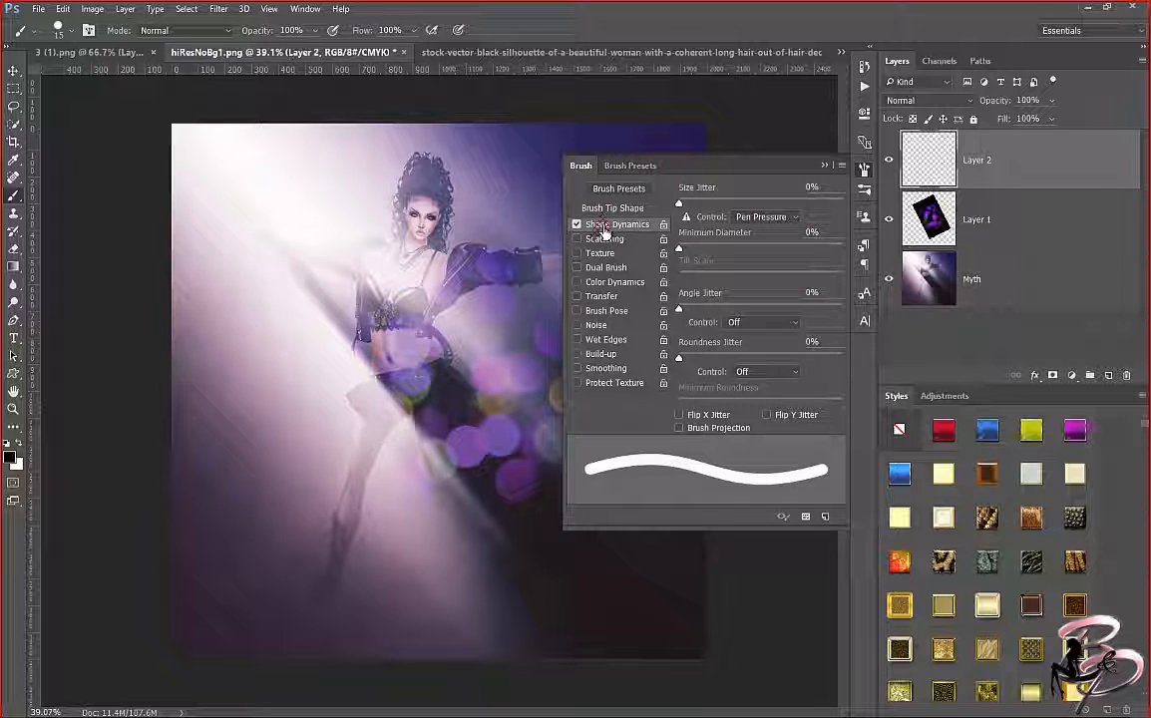
{"action": "left_click", "coordinate": [788, 218]}
{"action": "left_click", "coordinate": [758, 250]}
Check the image's pixel dimensions and resolution.
{"action": "left_click", "coordinate": [92, 9]}
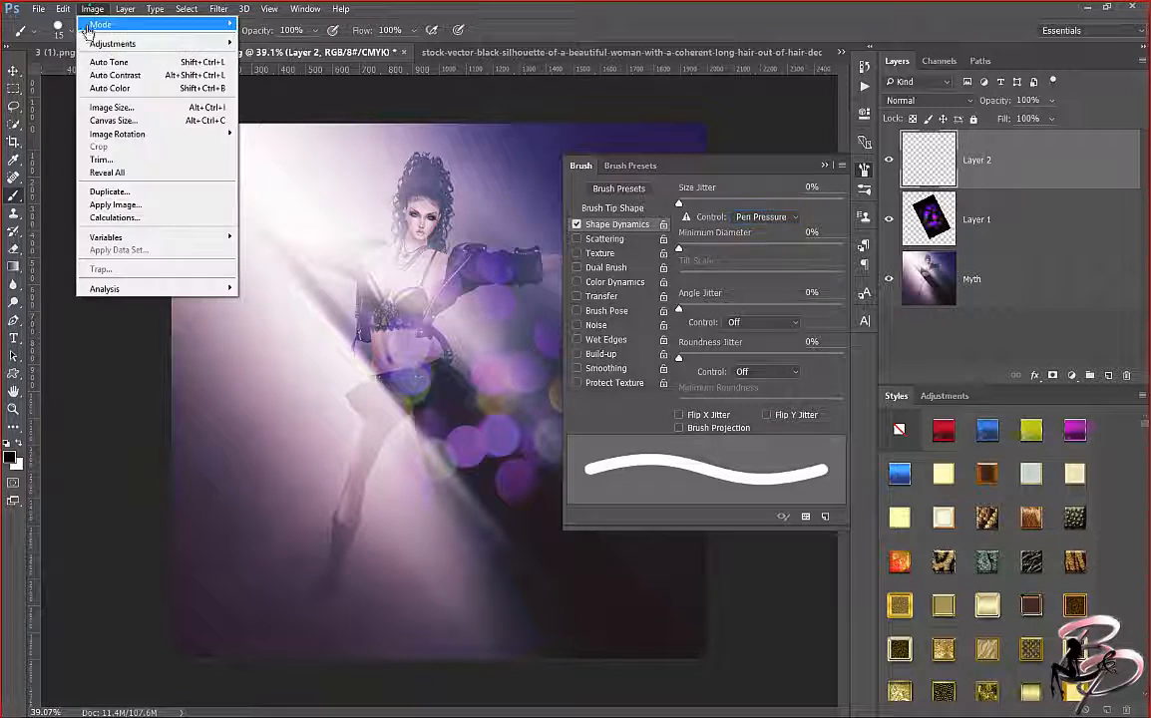
{"action": "left_click", "coordinate": [96, 108]}
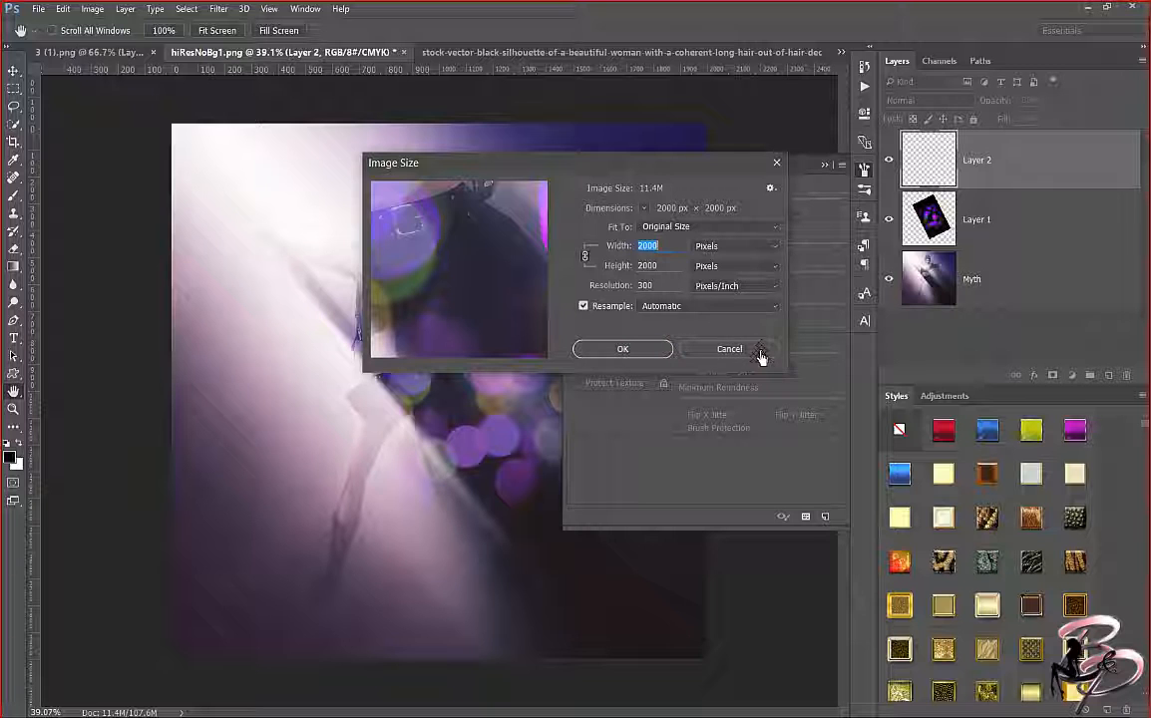
{"action": "left_click", "coordinate": [639, 351]}
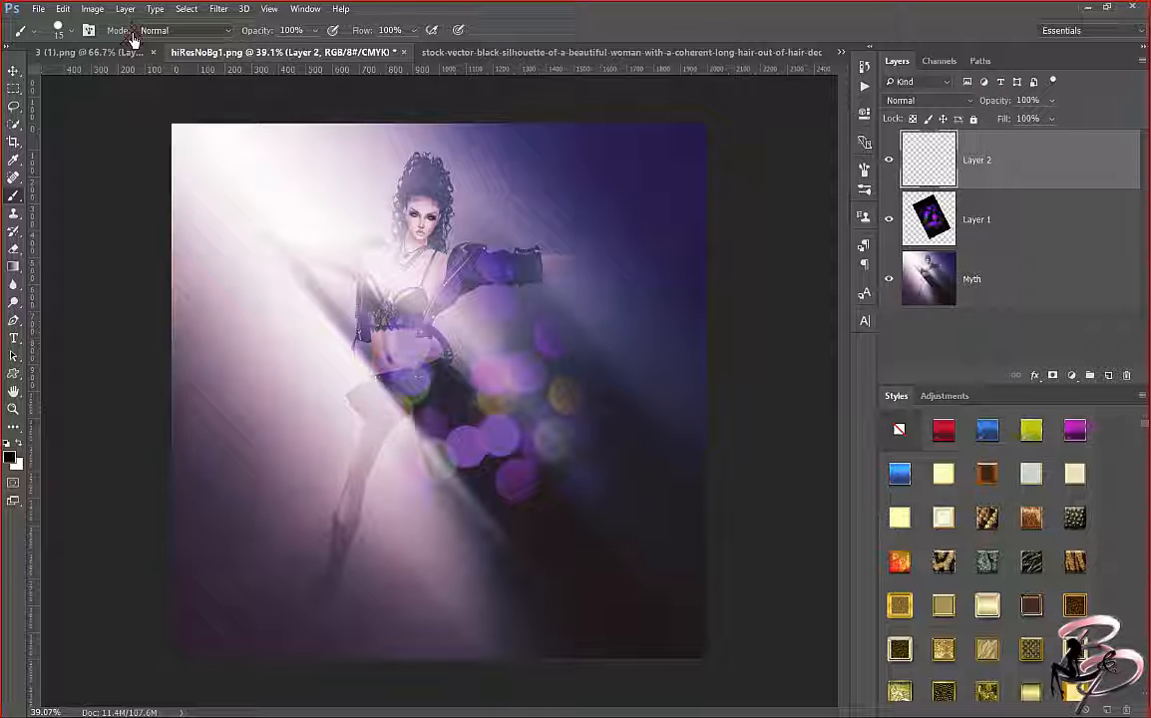
Make a rectangular selection just inside the edges of the canvas and convert it to a work path.
{"action": "left_click", "coordinate": [13, 89]}
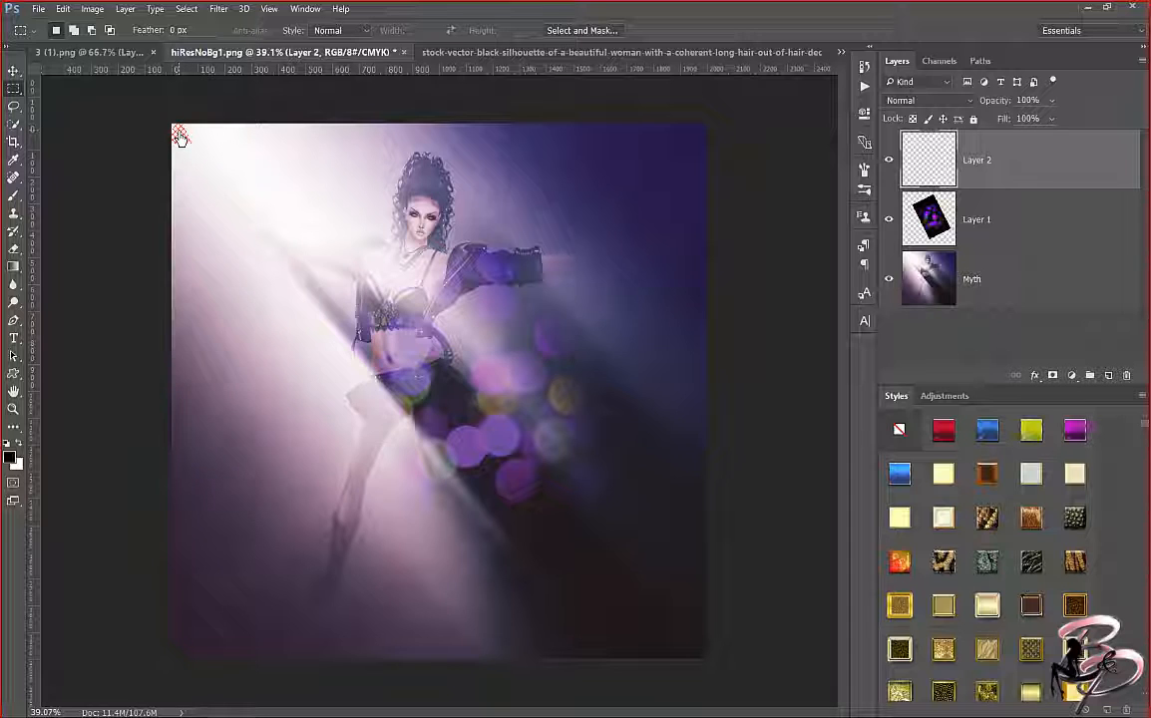
{"action": "left_click_drag", "start_coordinate": [180, 134], "coordinate": [698, 662]}
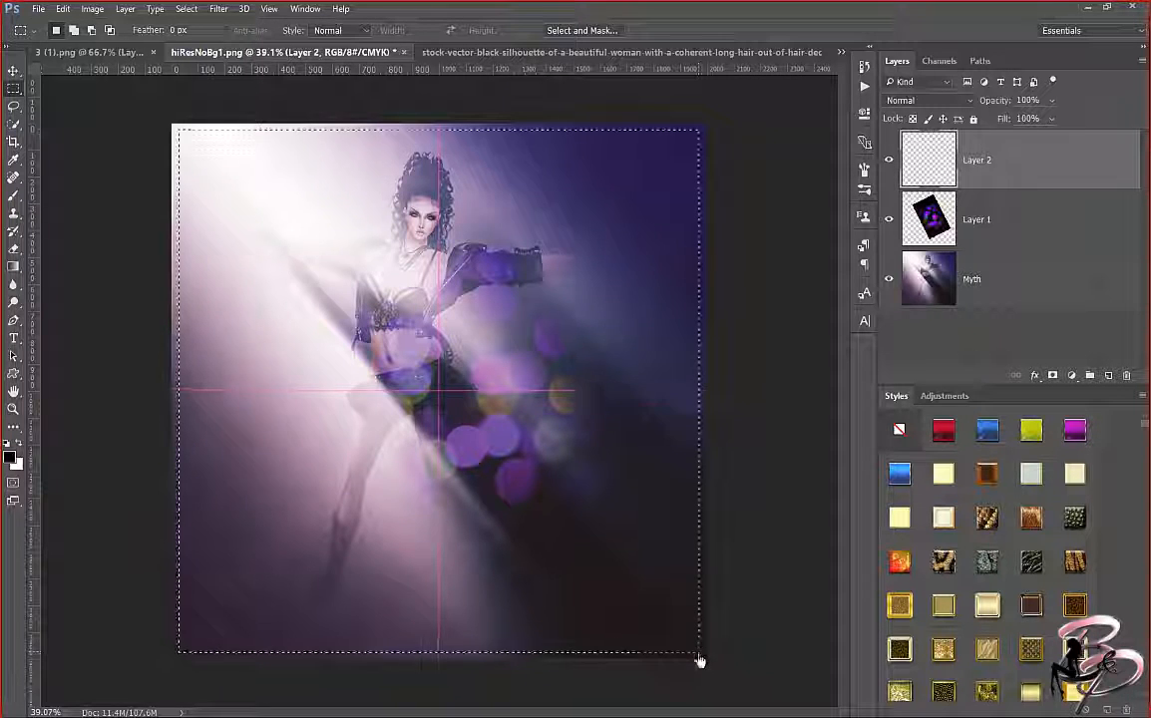
{"action": "left_click", "coordinate": [981, 61]}
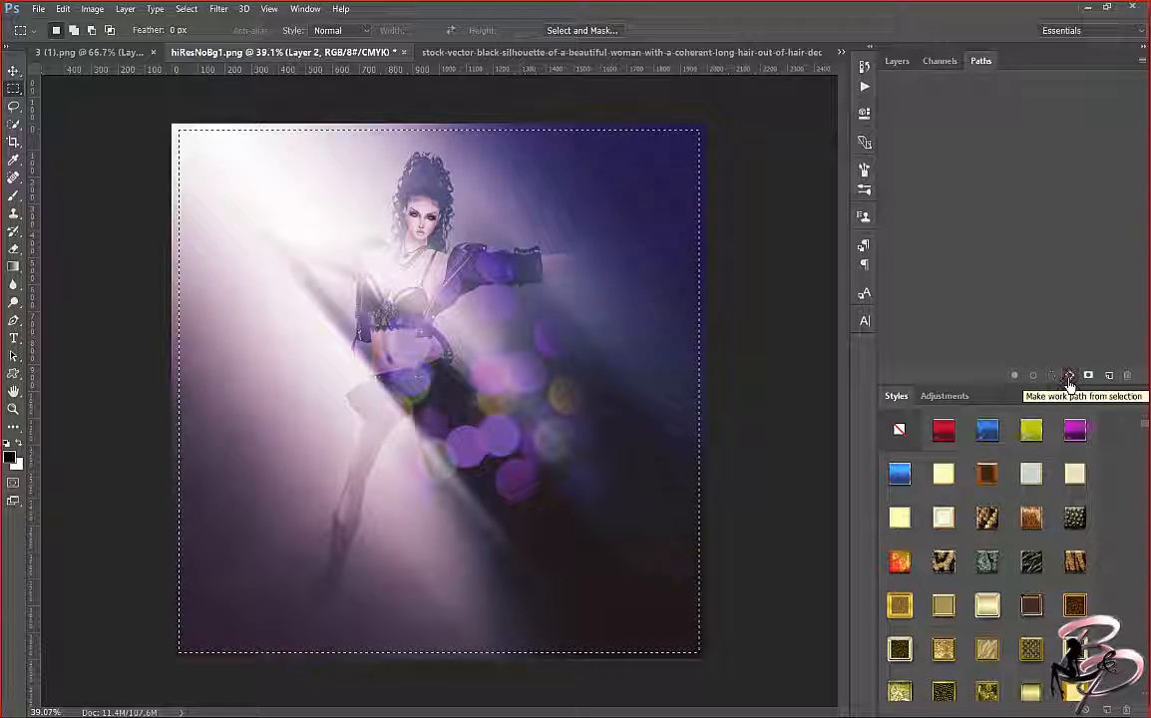
{"action": "left_click", "coordinate": [1069, 382]}
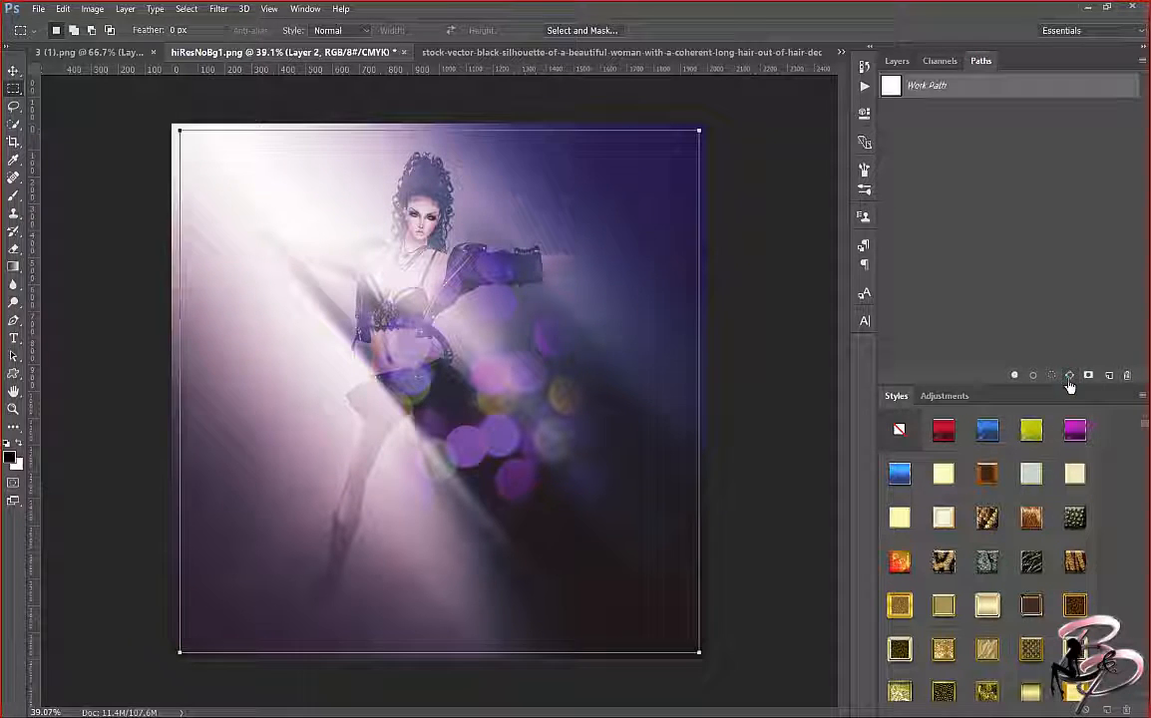
Stroke the rectangular work path on the new layer using the Brush with Simulate Pressure on.
{"action": "left_click_drag", "start_coordinate": [960, 93], "coordinate": [970, 91]}
{"action": "right_click", "coordinate": [971, 90]}
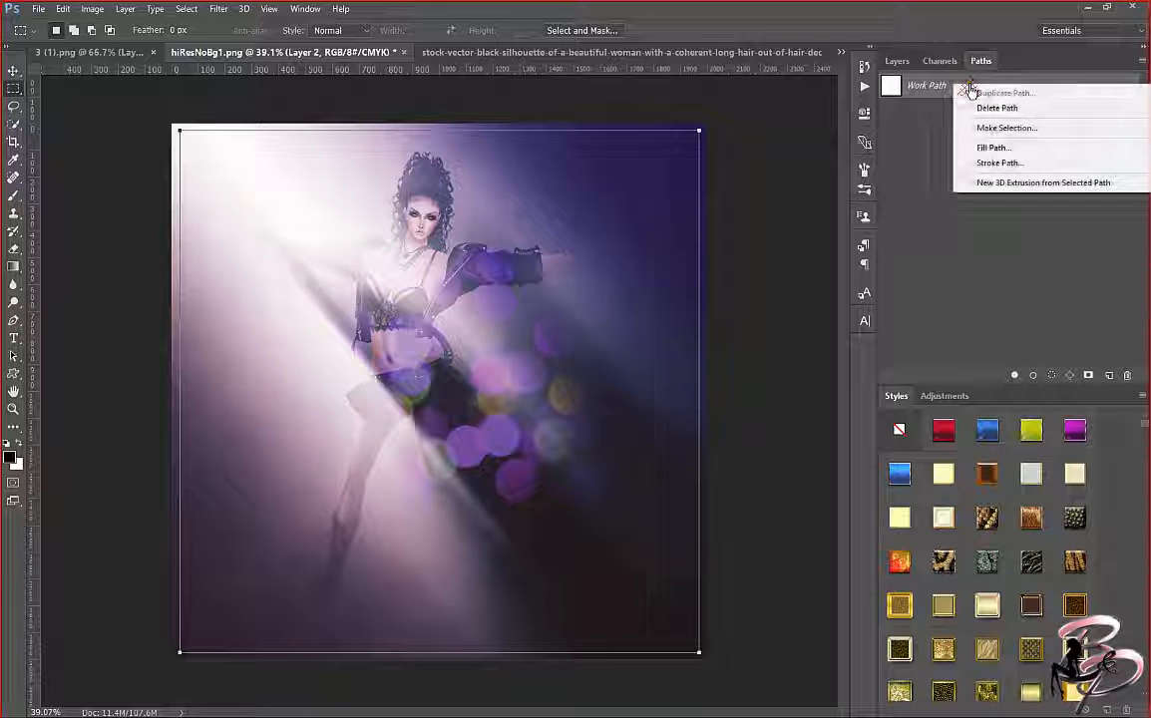
{"action": "left_click", "coordinate": [1002, 162]}
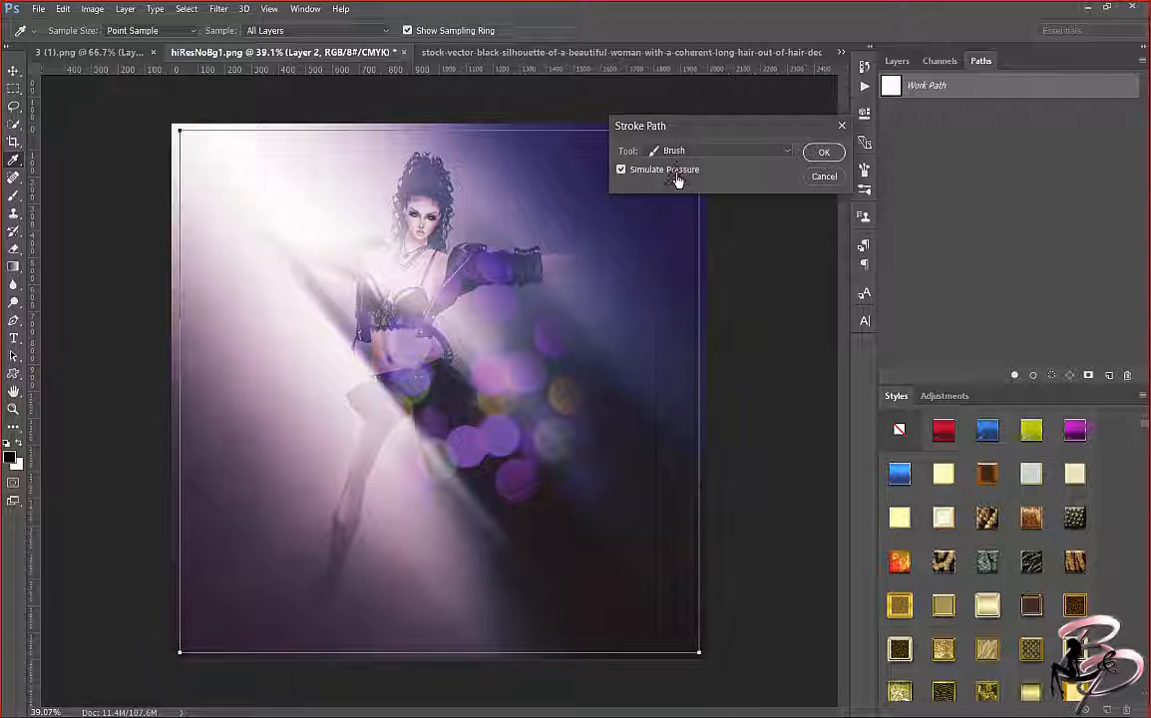
{"action": "left_click", "coordinate": [712, 152]}
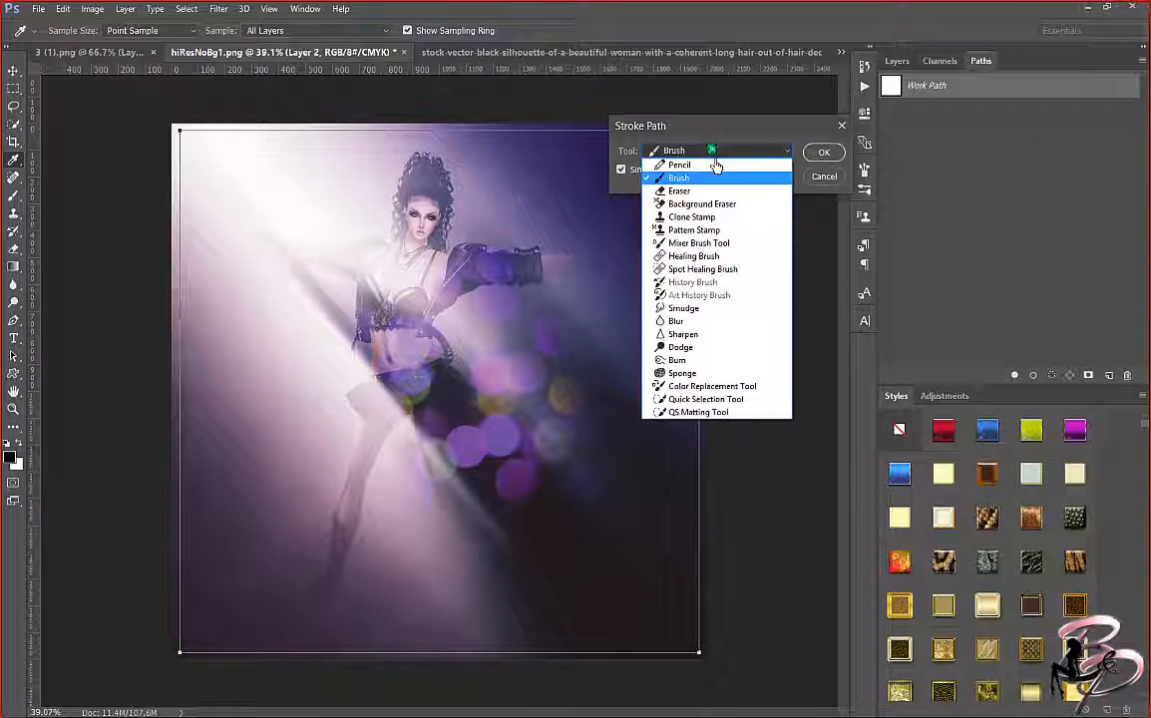
{"action": "left_click", "coordinate": [698, 180]}
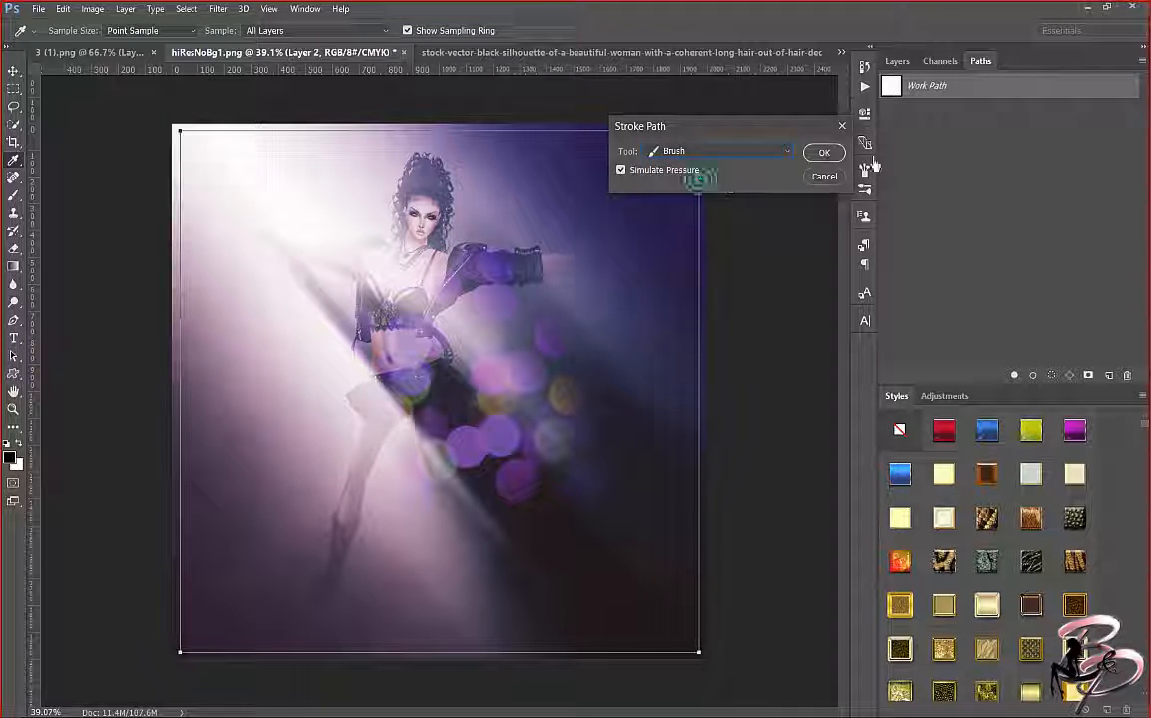
{"action": "left_click", "coordinate": [824, 153]}
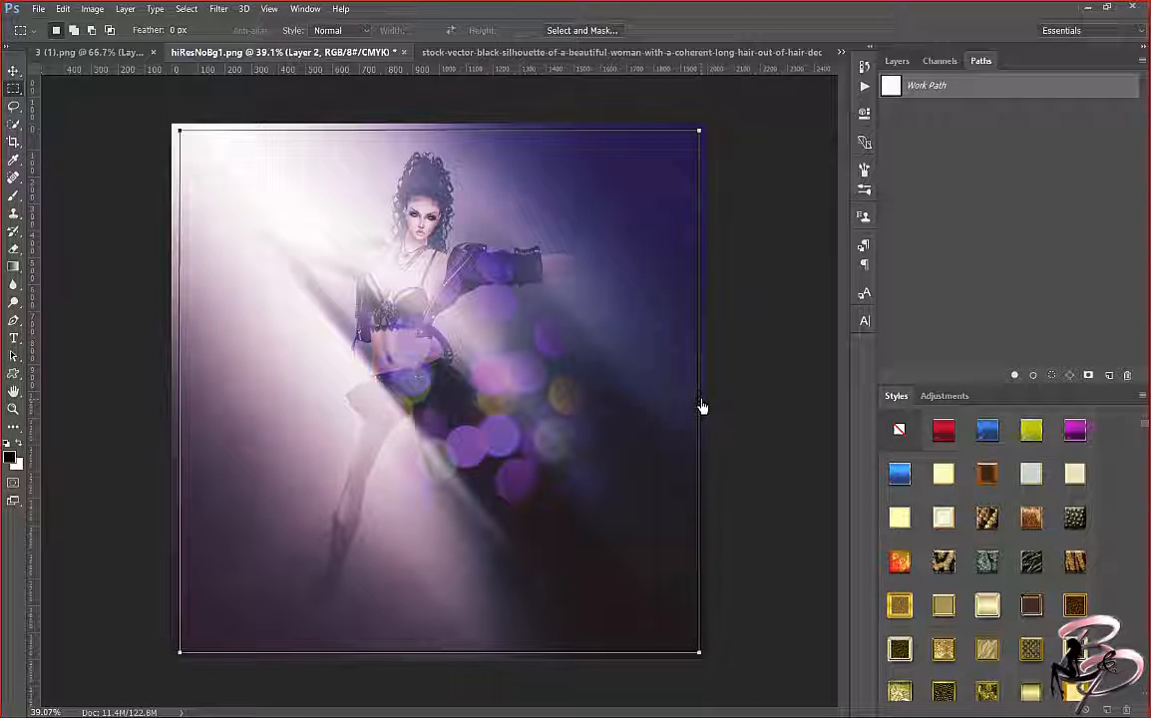
Delete the work path and return to the layer list.
{"action": "right_click", "coordinate": [967, 85]}
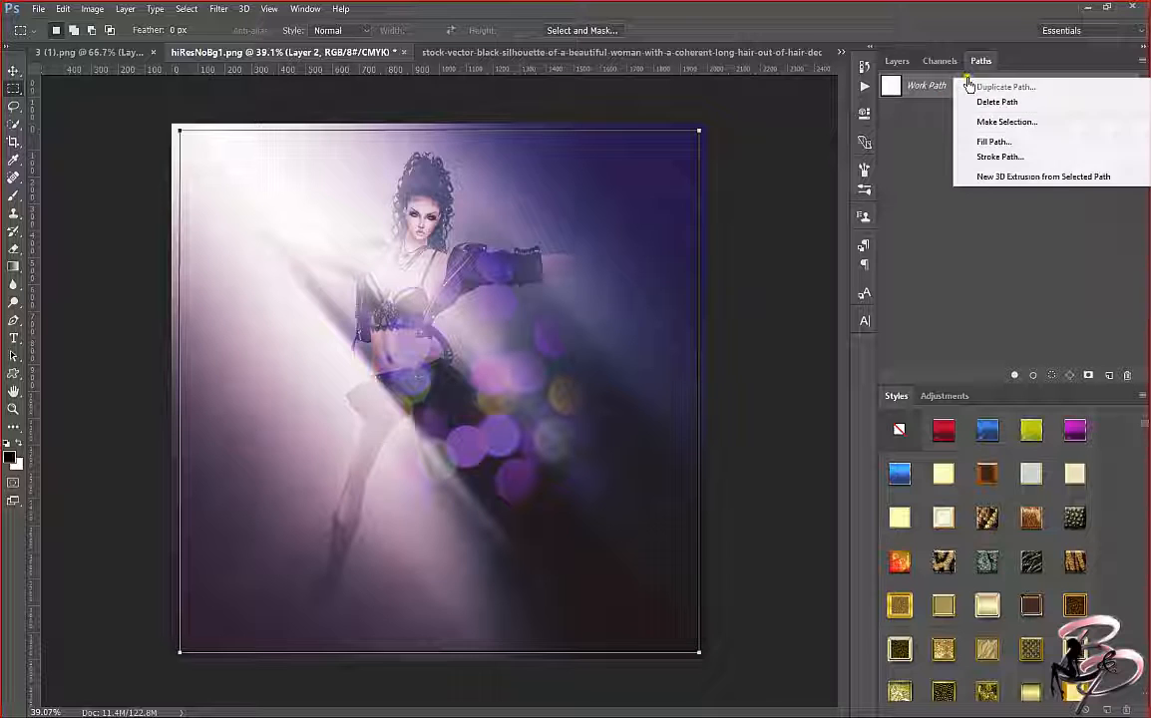
{"action": "left_click", "coordinate": [992, 104]}
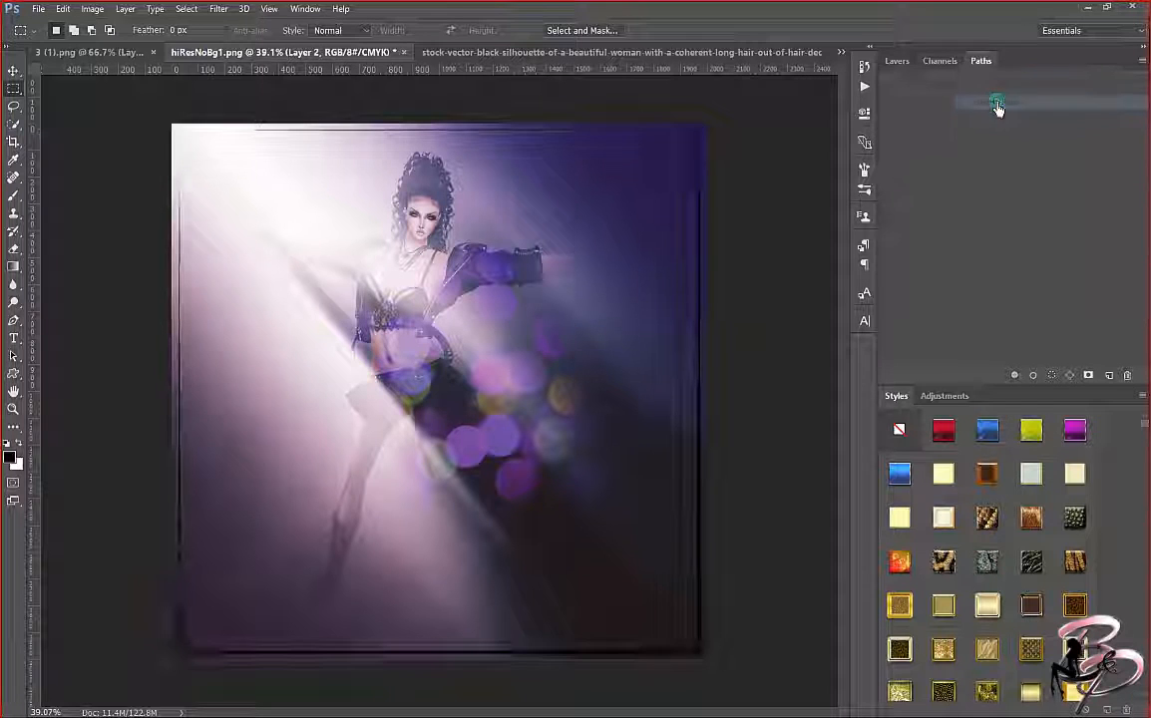
{"action": "left_click", "coordinate": [897, 61]}
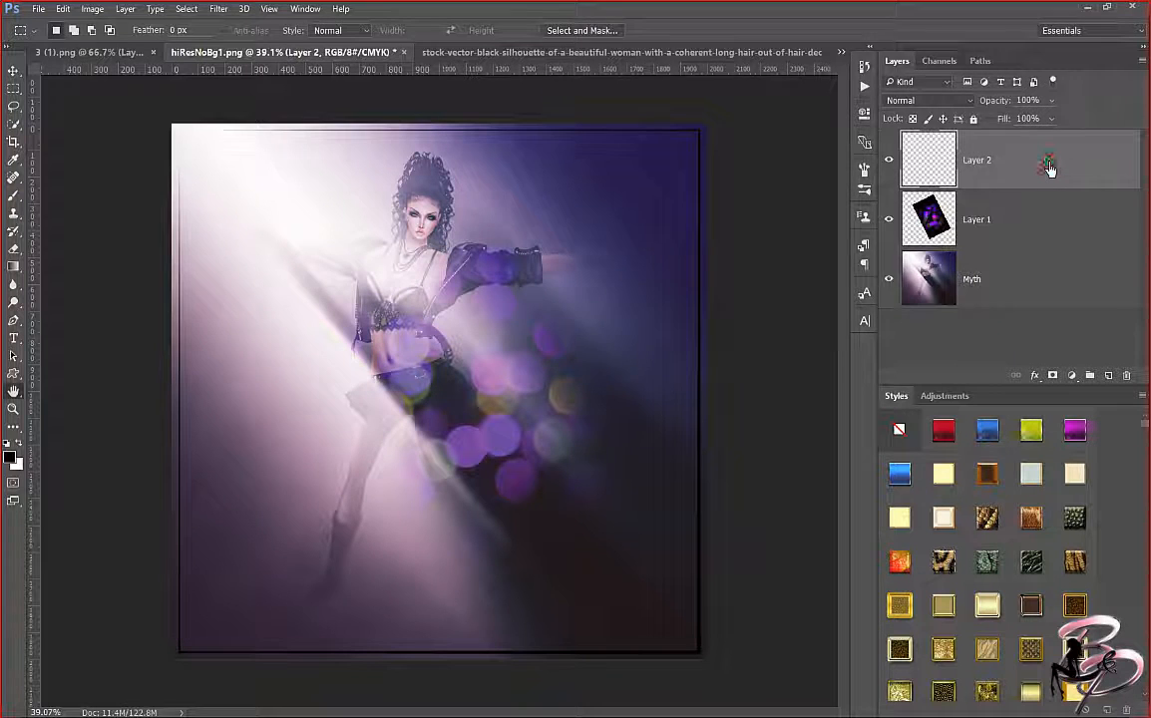
Add an Outer Glow to the border on Layer 2 and set its glow color to vivid violet (#6a00ff).
{"action": "double_click", "coordinate": [1050, 169]}
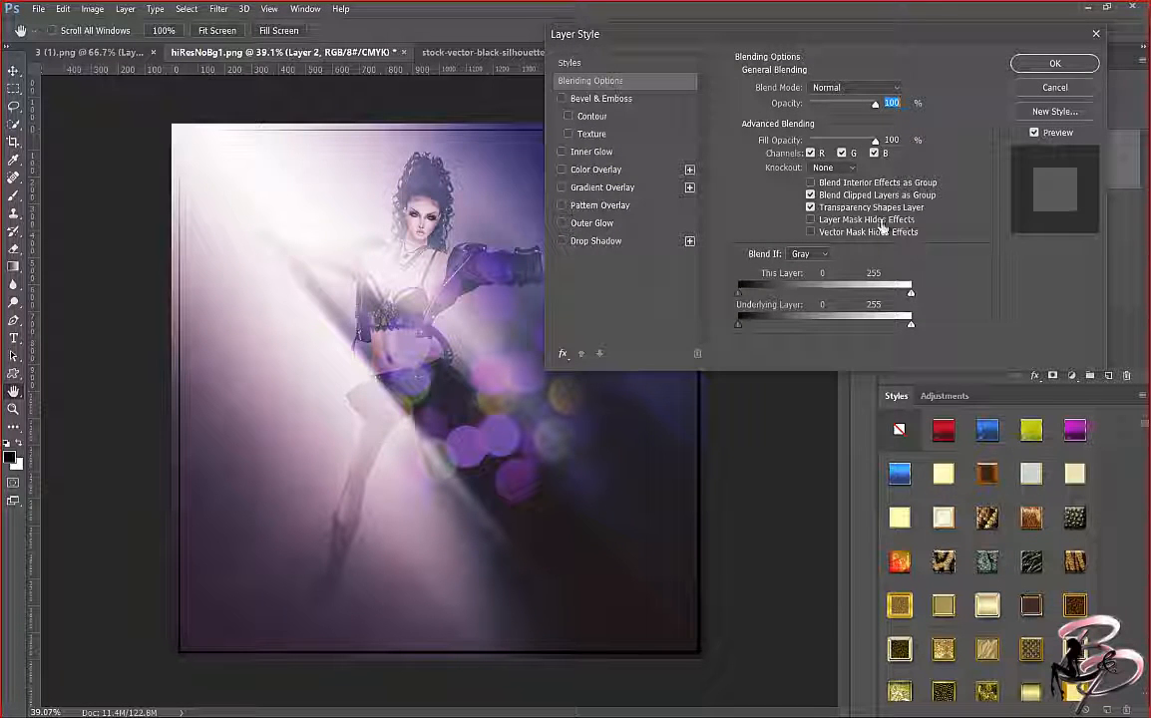
{"action": "left_click", "coordinate": [561, 224]}
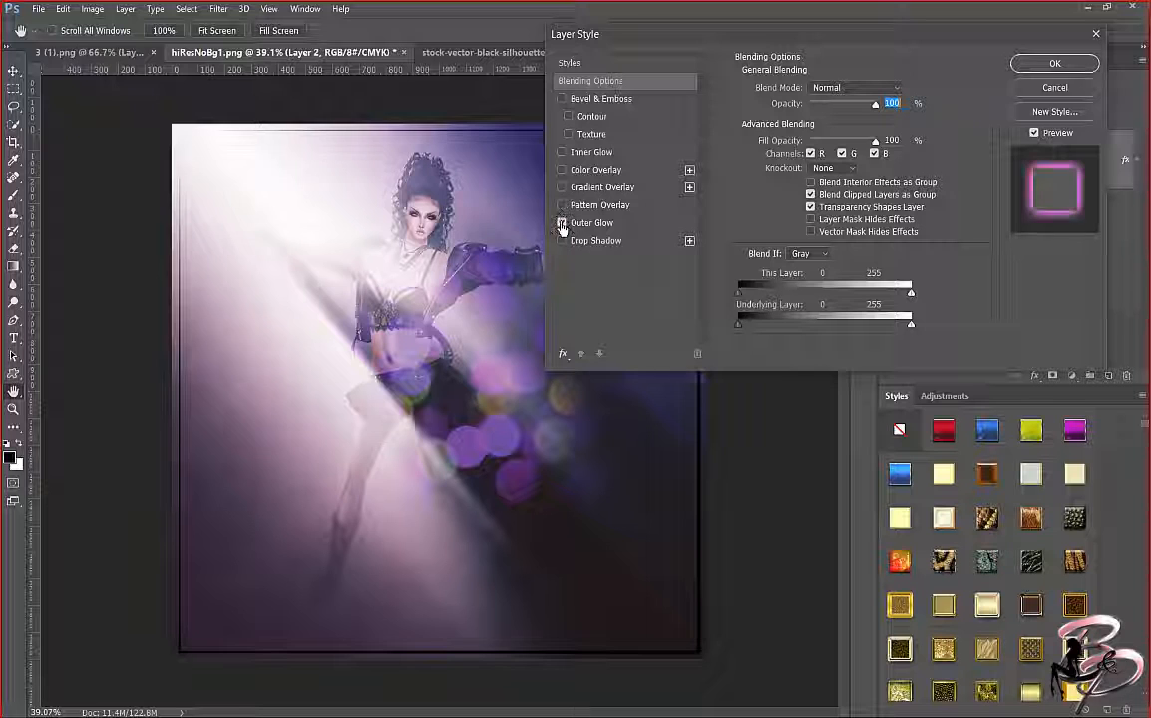
{"action": "left_click", "coordinate": [579, 224]}
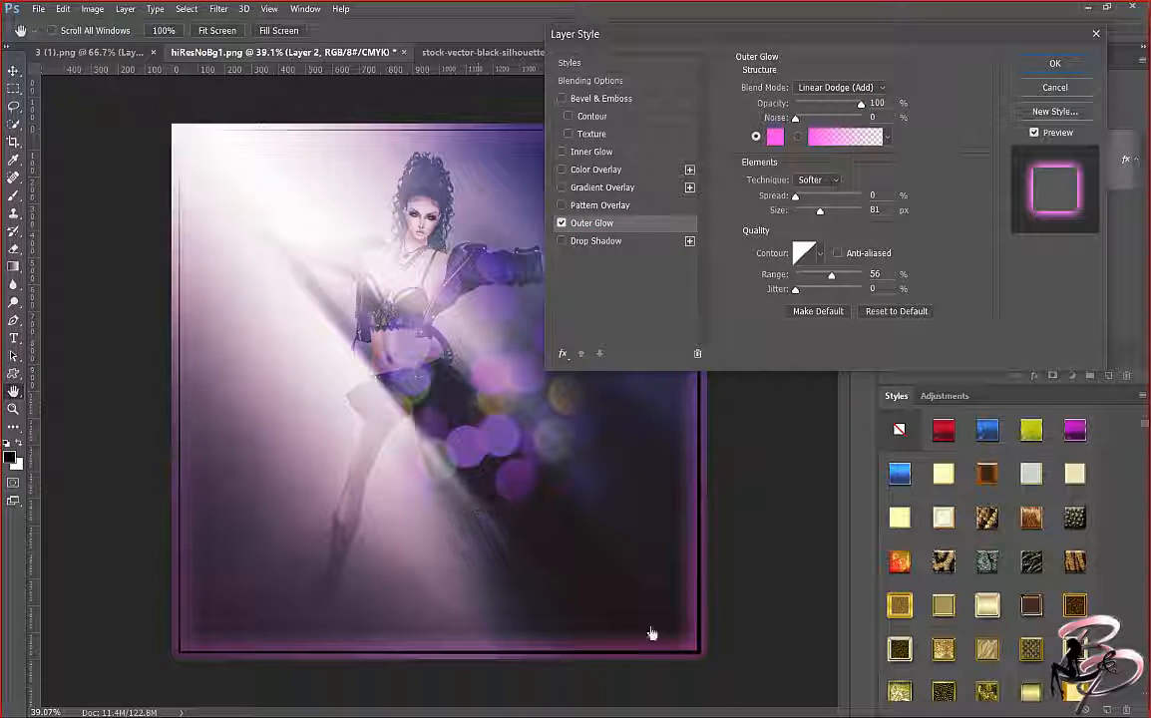
{"action": "left_click", "coordinate": [775, 136]}
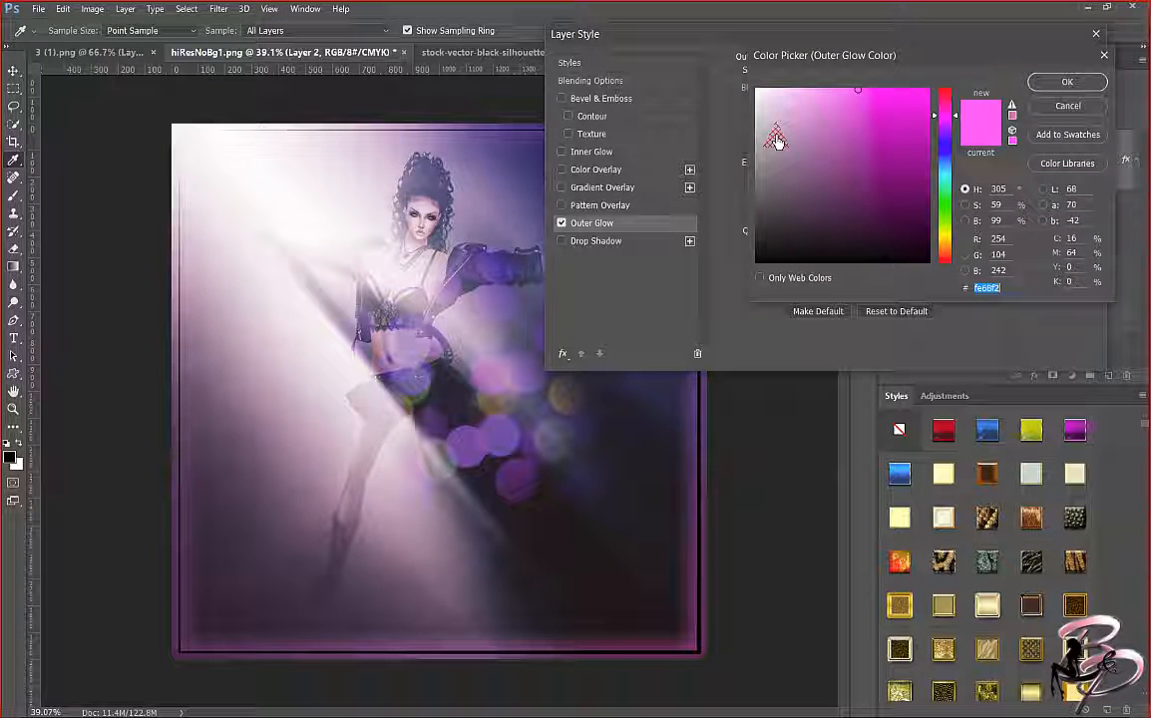
{"action": "left_click", "coordinate": [502, 270]}
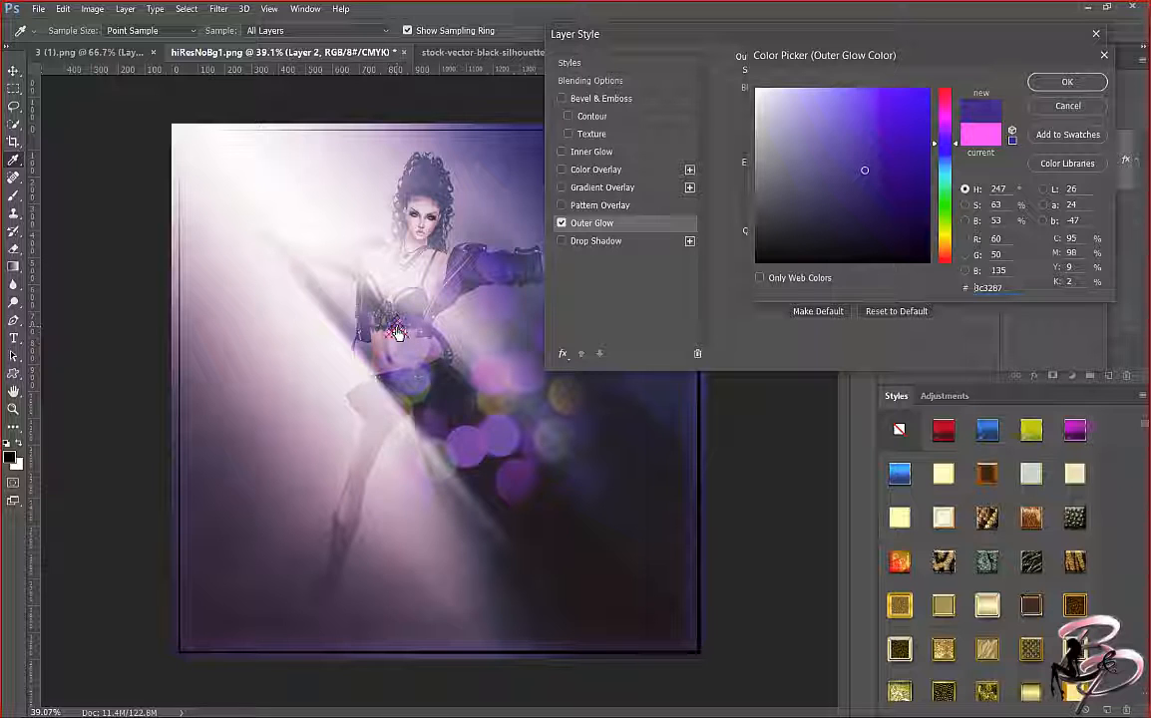
{"action": "left_click", "coordinate": [404, 359]}
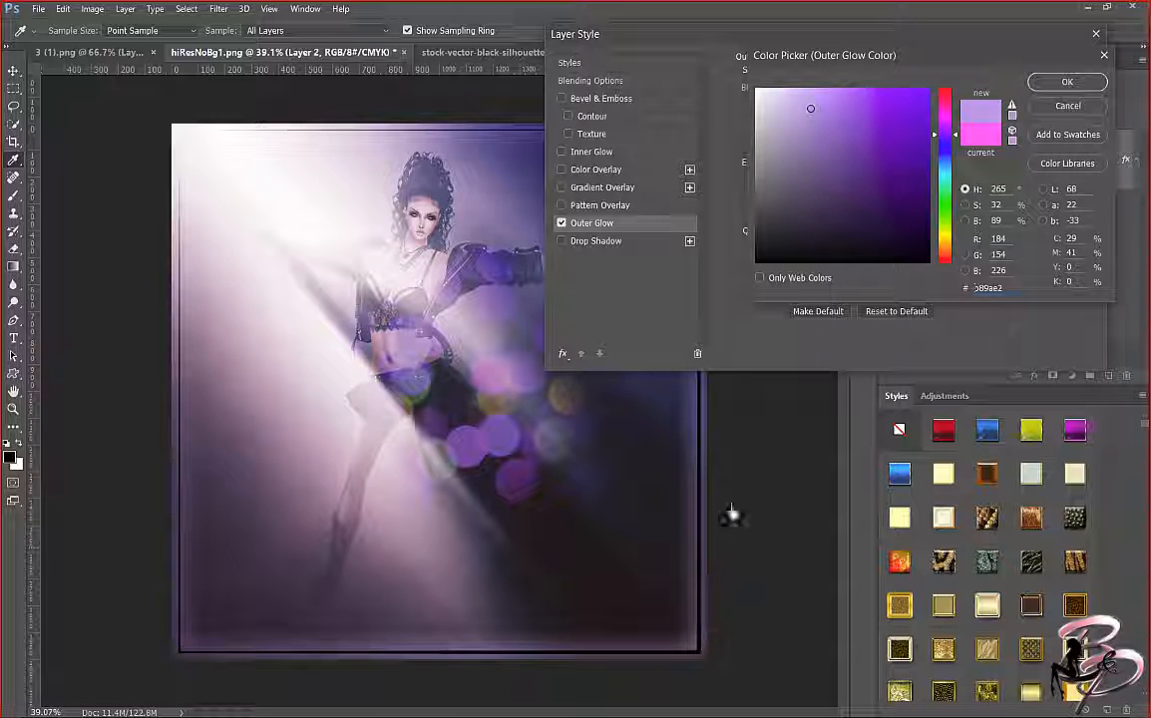
{"action": "left_click_drag", "start_coordinate": [905, 115], "coordinate": [1017, 73]}
{"action": "left_click", "coordinate": [1033, 82]}
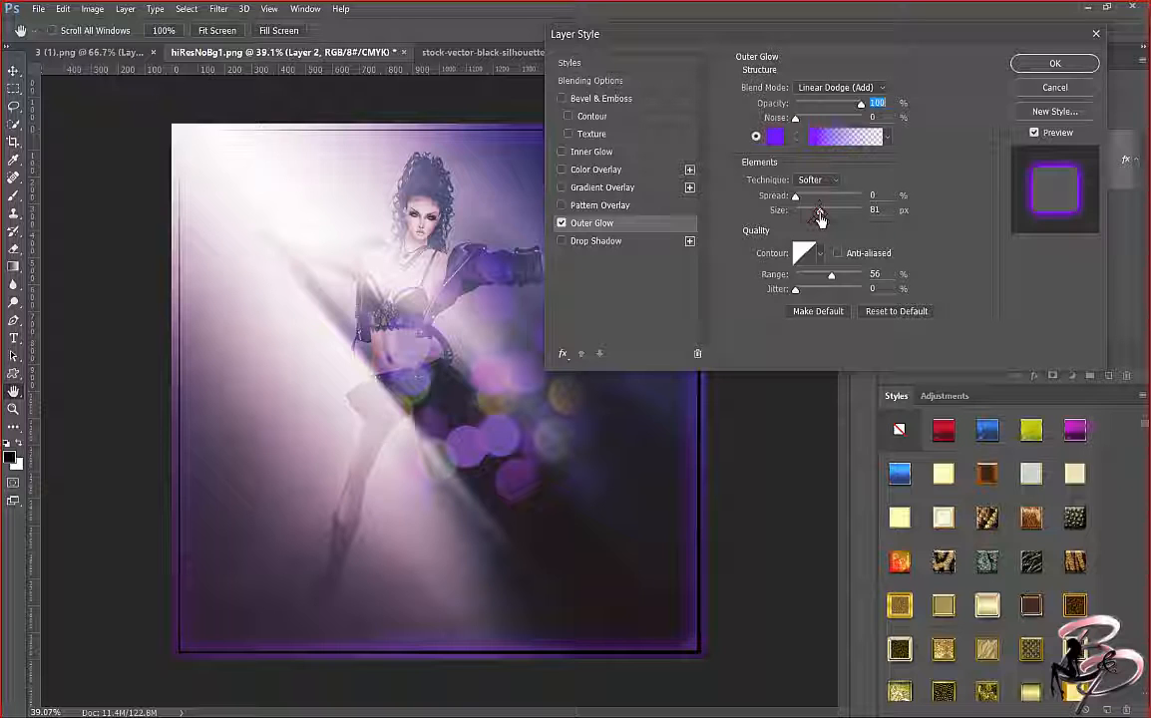
Adjust the violet Outer Glow to a size of 81 px and a range of 52%, and apply it.
{"action": "left_click_drag", "start_coordinate": [820, 218], "coordinate": [836, 217]}
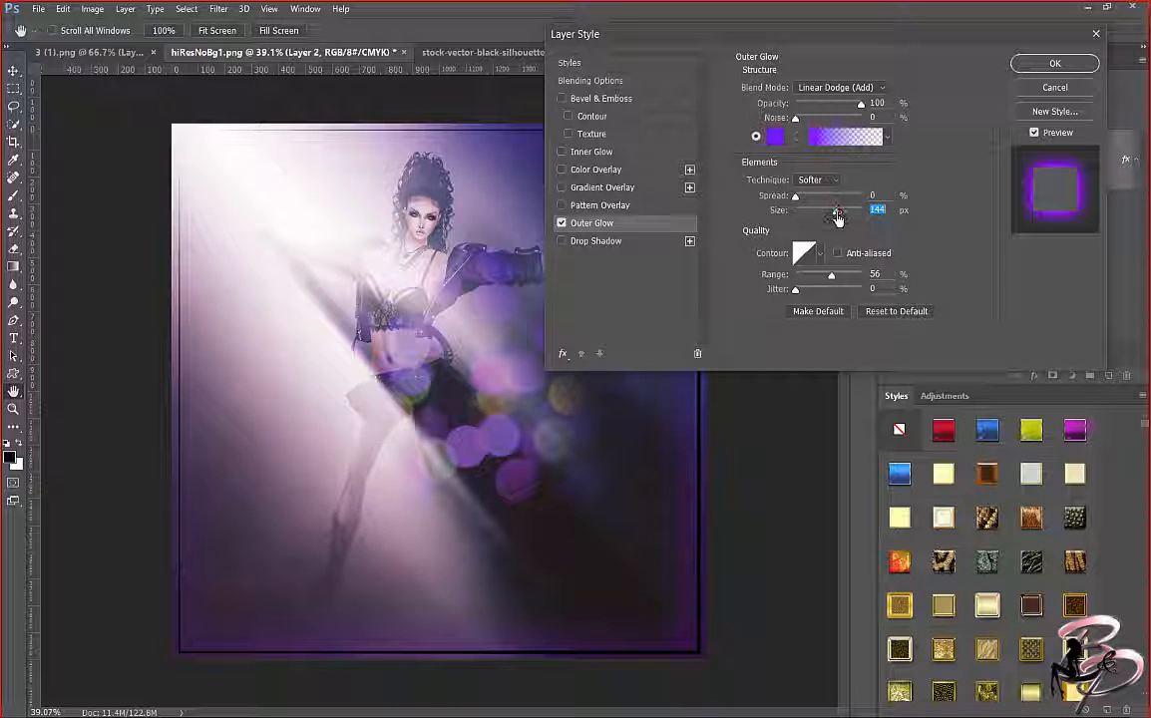
{"action": "left_click_drag", "start_coordinate": [838, 217], "coordinate": [845, 217]}
{"action": "mouse_move", "coordinate": [834, 217]}
{"action": "left_mouse_down"}
{"action": "mouse_move", "coordinate": [807, 222]}
{"action": "mouse_move", "coordinate": [820, 221]}
{"action": "left_mouse_up"}
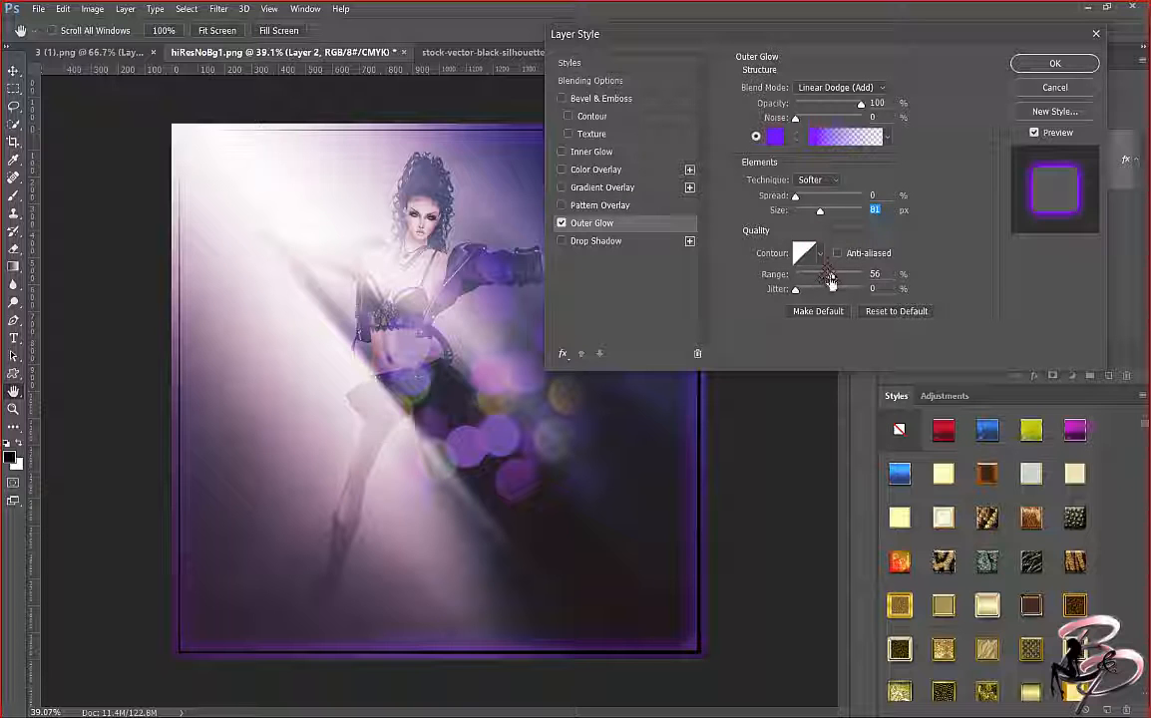
{"action": "mouse_move", "coordinate": [831, 284]}
{"action": "left_mouse_down"}
{"action": "mouse_move", "coordinate": [813, 278]}
{"action": "mouse_move", "coordinate": [860, 275]}
{"action": "mouse_move", "coordinate": [798, 278]}
{"action": "mouse_move", "coordinate": [832, 284]}
{"action": "left_mouse_up"}
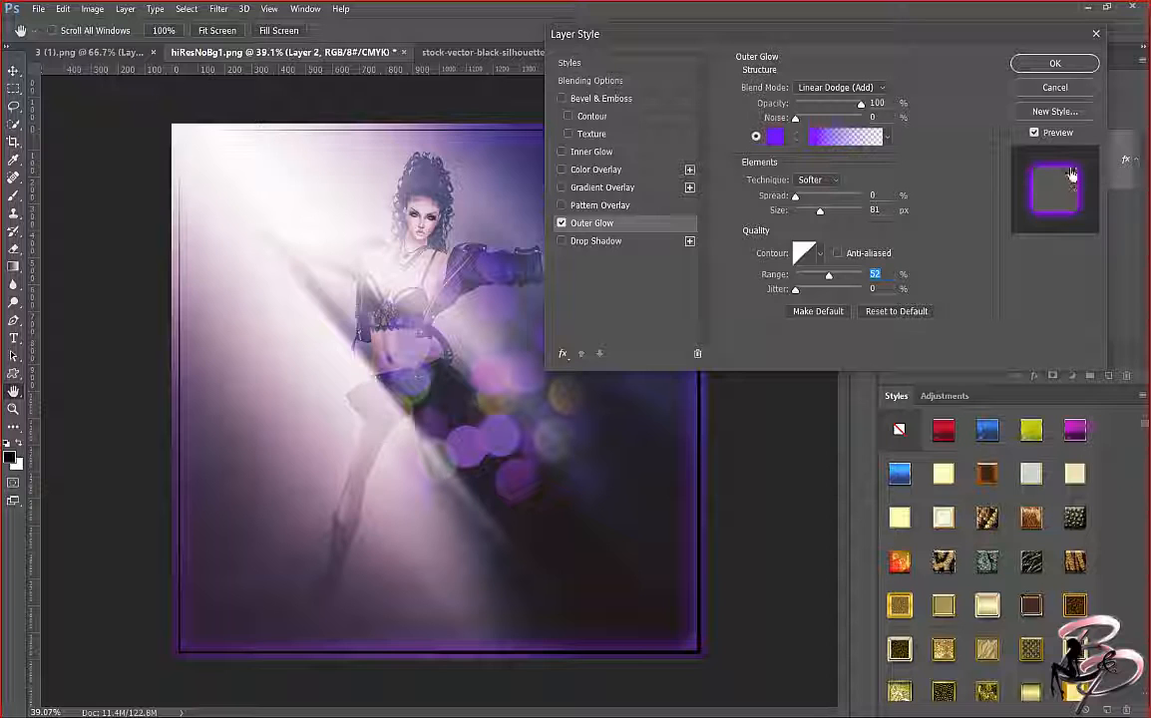
{"action": "left_click", "coordinate": [1054, 64]}
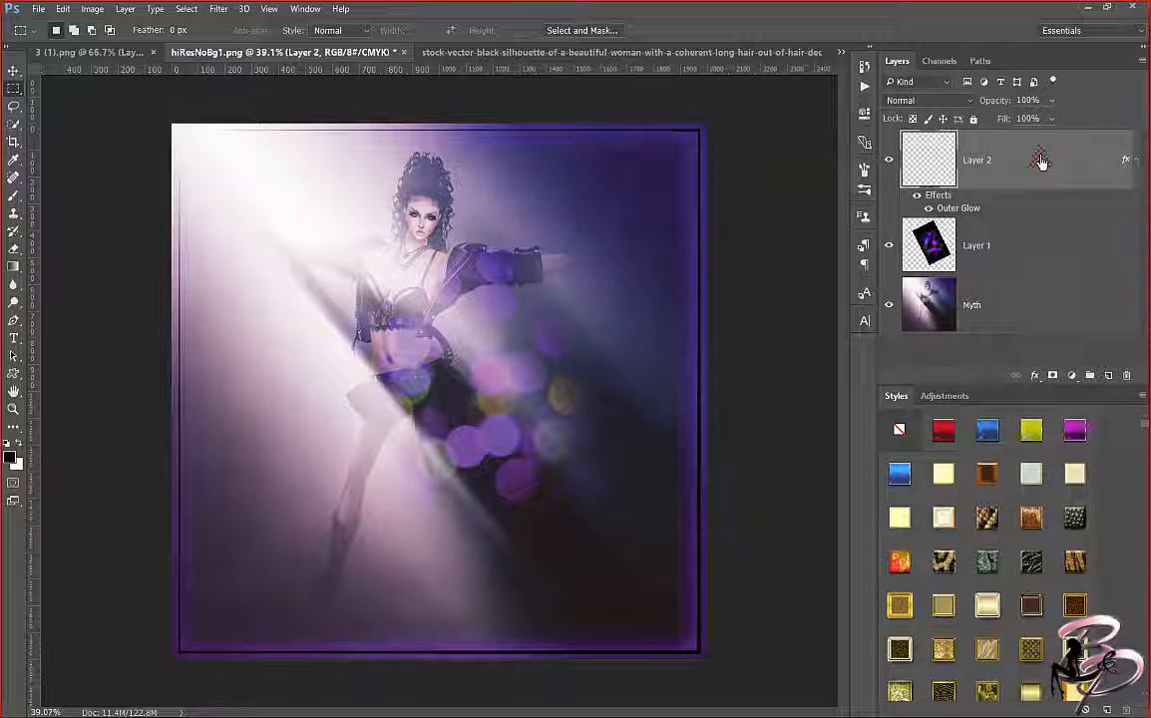
Duplicate the glowing border layer and change the copy's Outer Glow color to hot pink (#ff0096).
{"action": "key", "text": "ctrl+j"}
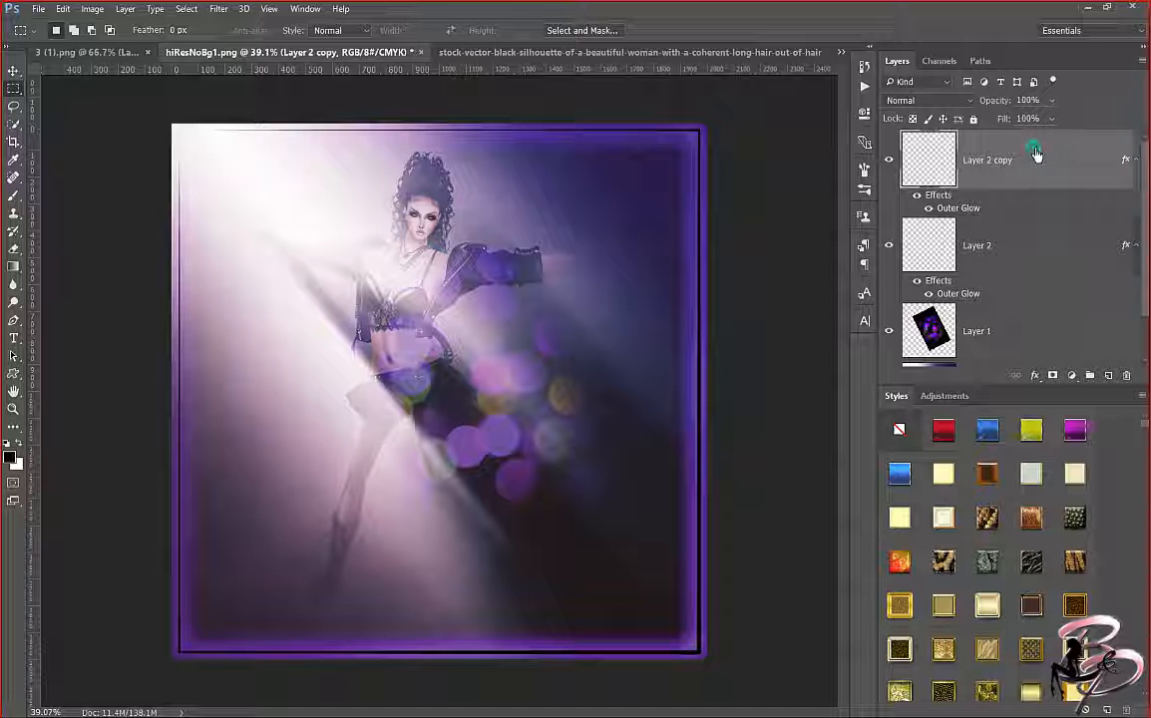
{"action": "double_click", "coordinate": [1036, 153]}
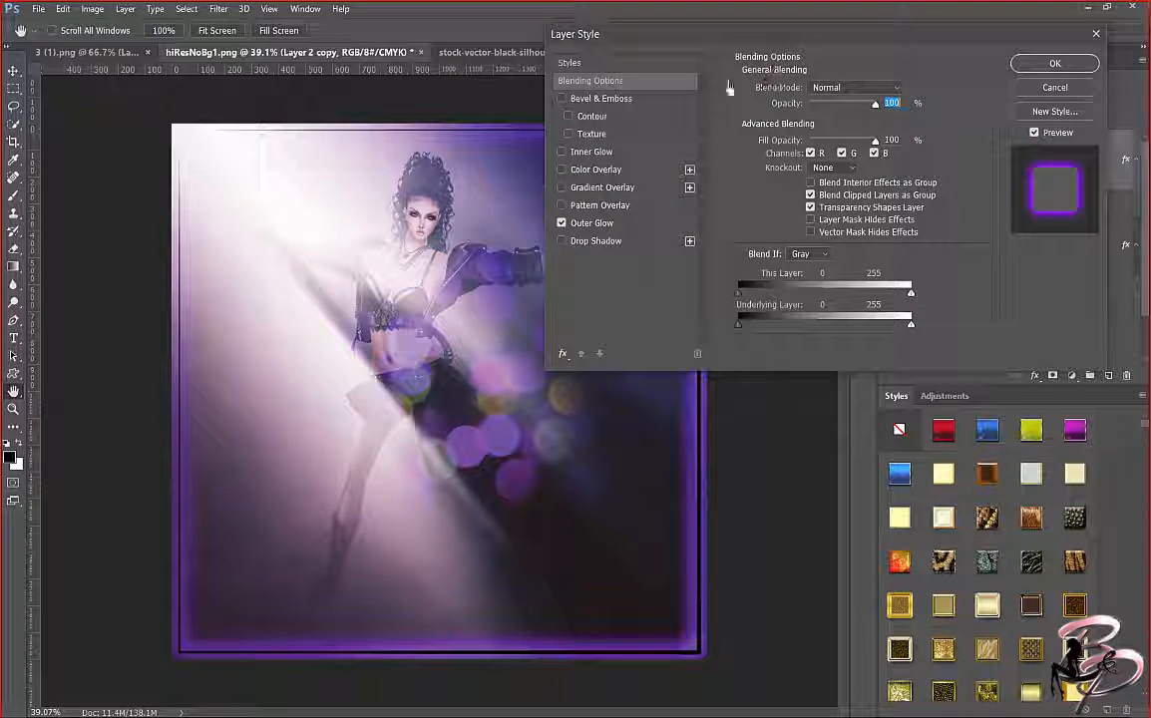
{"action": "left_click", "coordinate": [588, 222]}
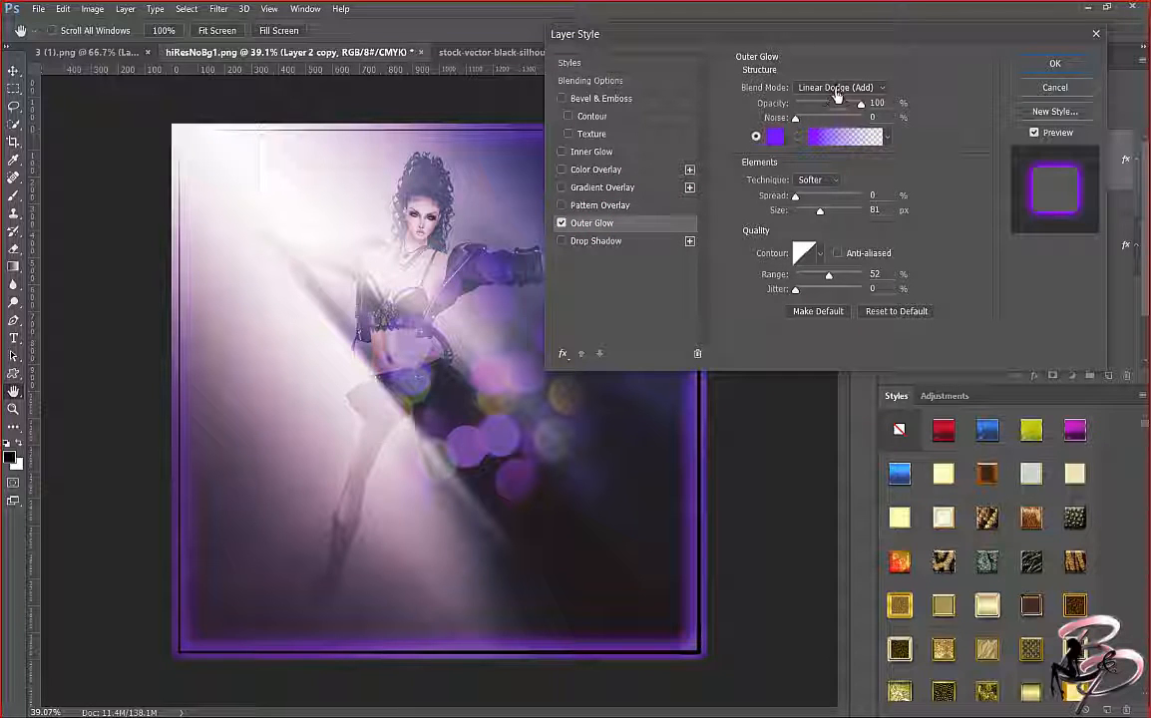
{"action": "left_click", "coordinate": [777, 139]}
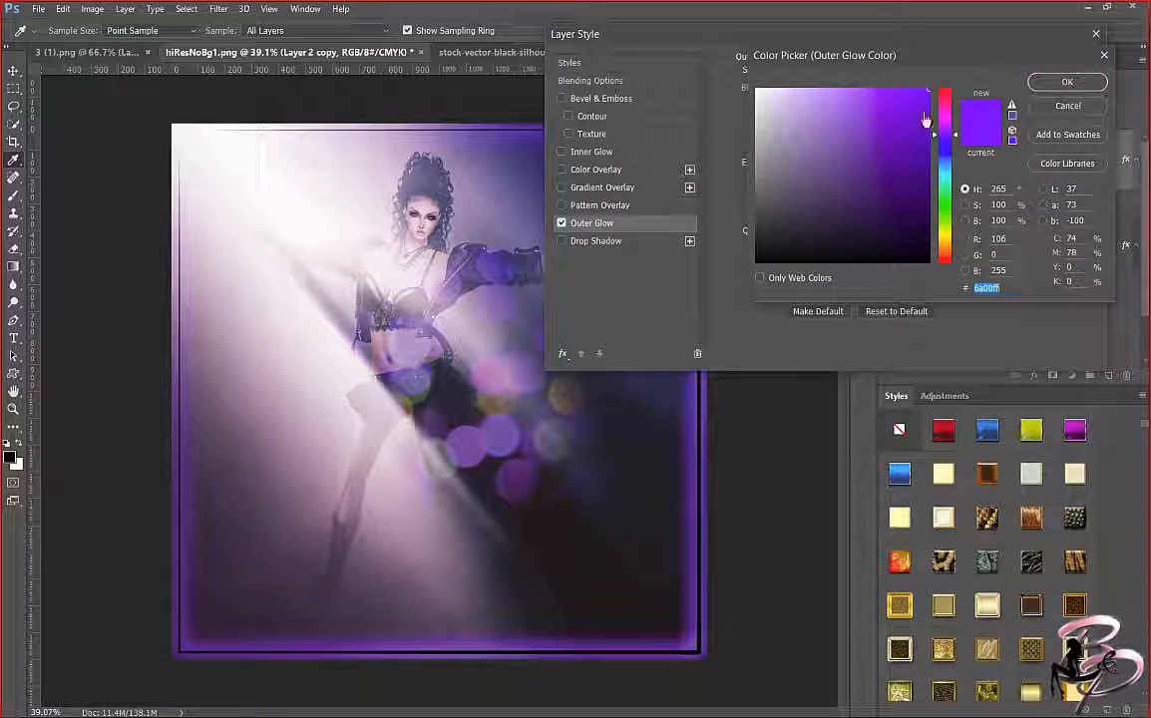
{"action": "left_click", "coordinate": [945, 105]}
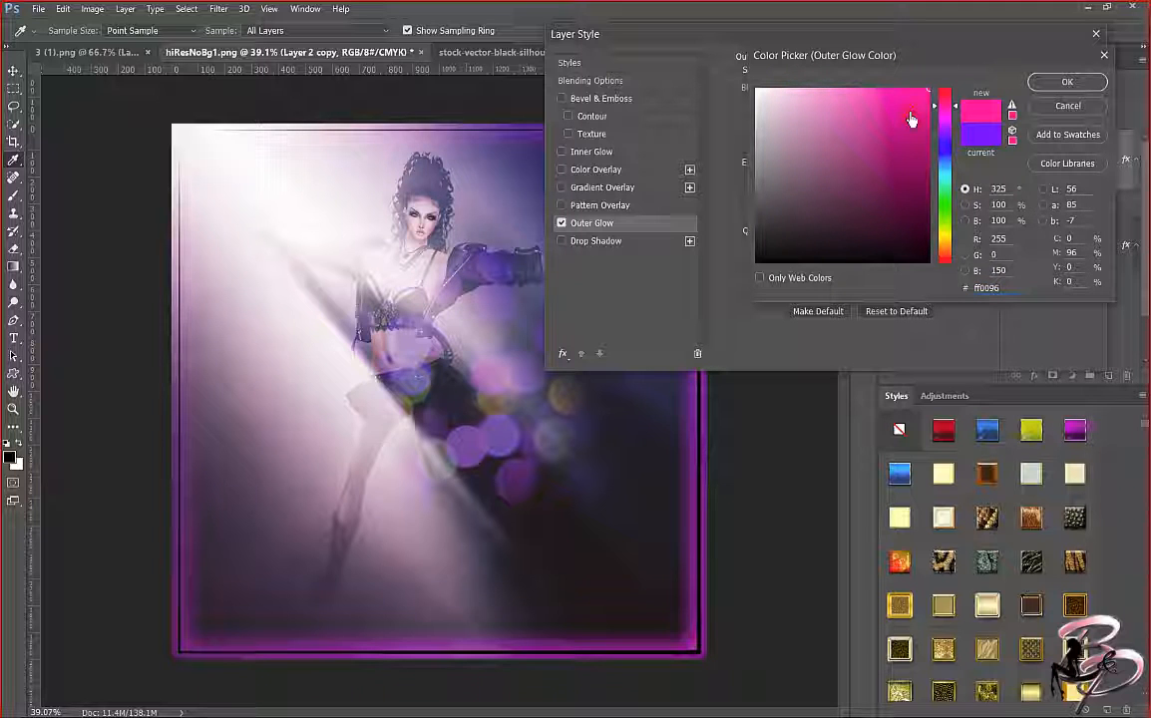
{"action": "left_click", "coordinate": [1066, 80]}
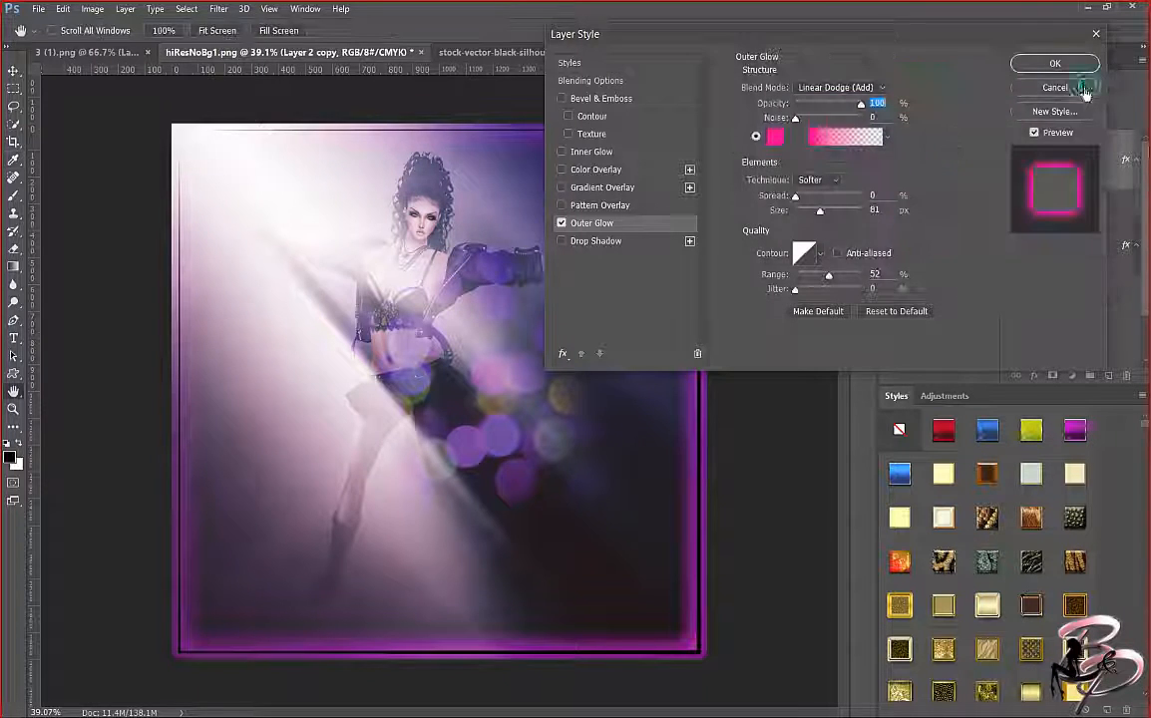
{"action": "left_click", "coordinate": [1057, 66]}
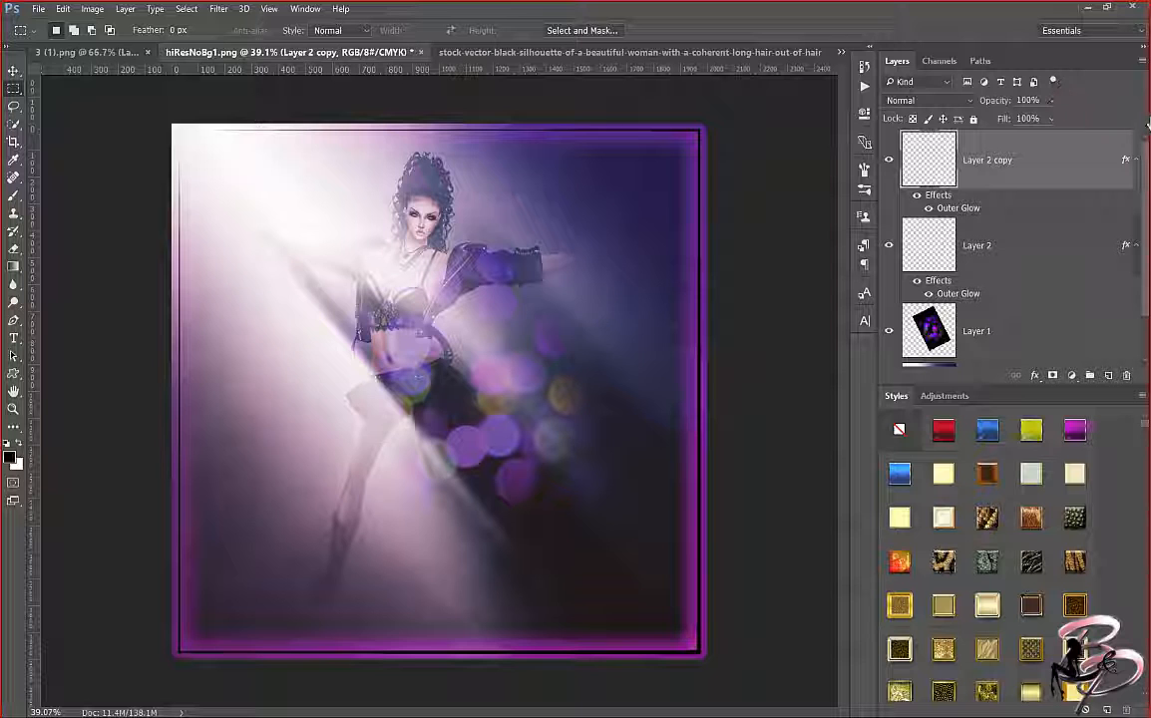
Rasterize the layer styles of both border layers, Layer 2 copy and Layer 2.
{"action": "right_click", "coordinate": [1034, 175]}
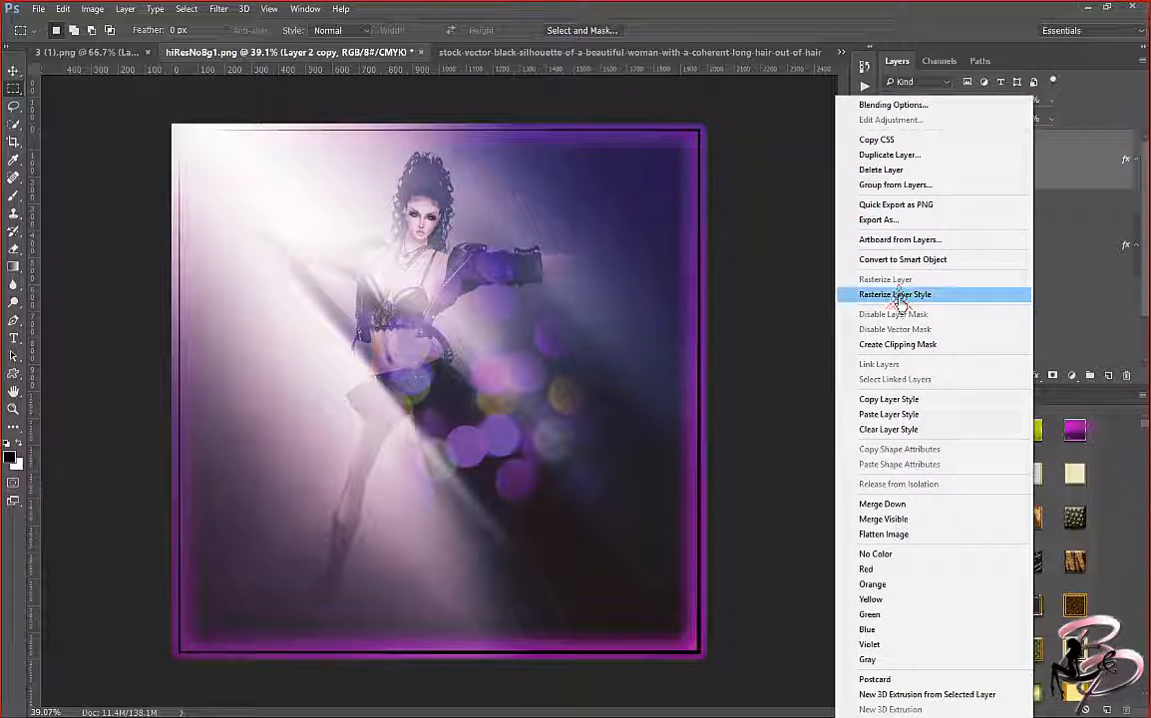
{"action": "left_click", "coordinate": [956, 295]}
{"action": "left_click", "coordinate": [1042, 216]}
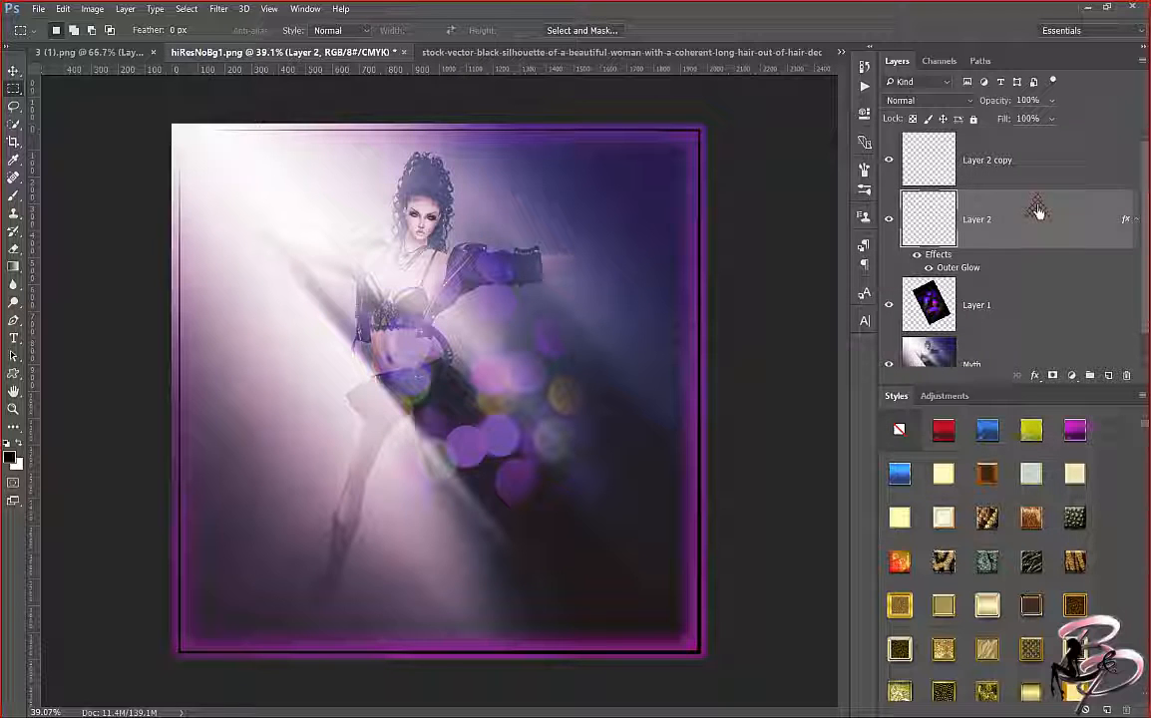
{"action": "right_click", "coordinate": [1037, 215]}
{"action": "left_click", "coordinate": [924, 295]}
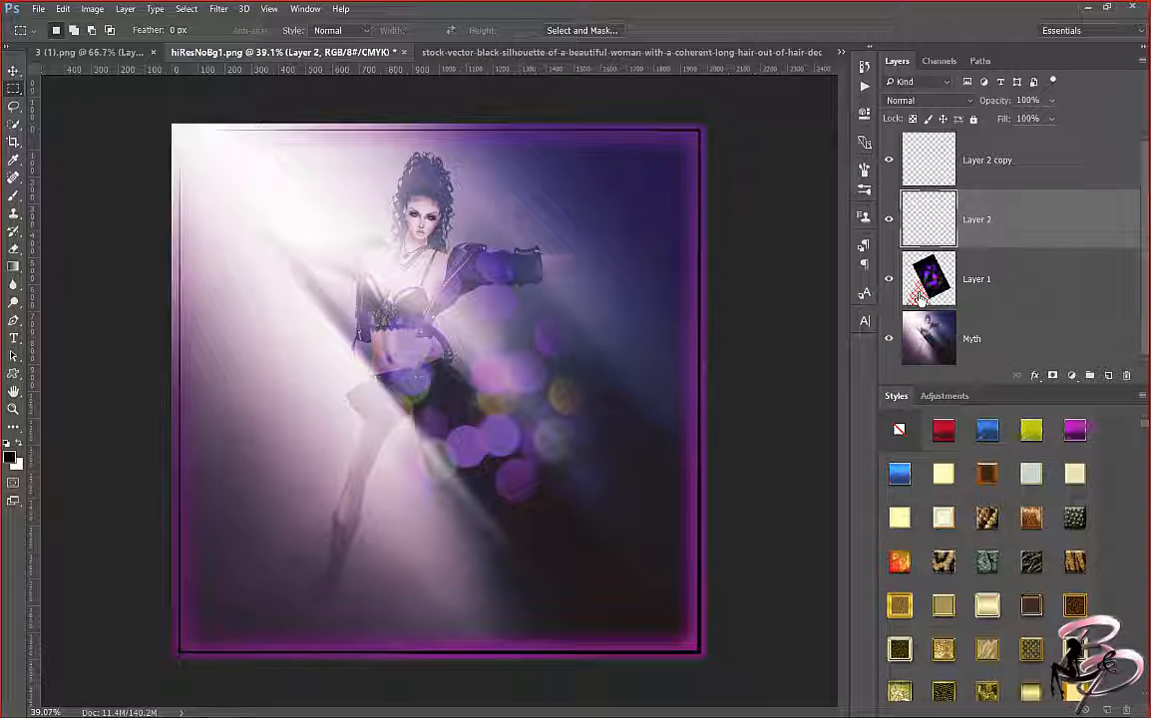
Scale Layer 2 copy down to about 97.6% from two opposite corners so its border sits inside the original one.
{"action": "left_click", "coordinate": [1060, 169]}
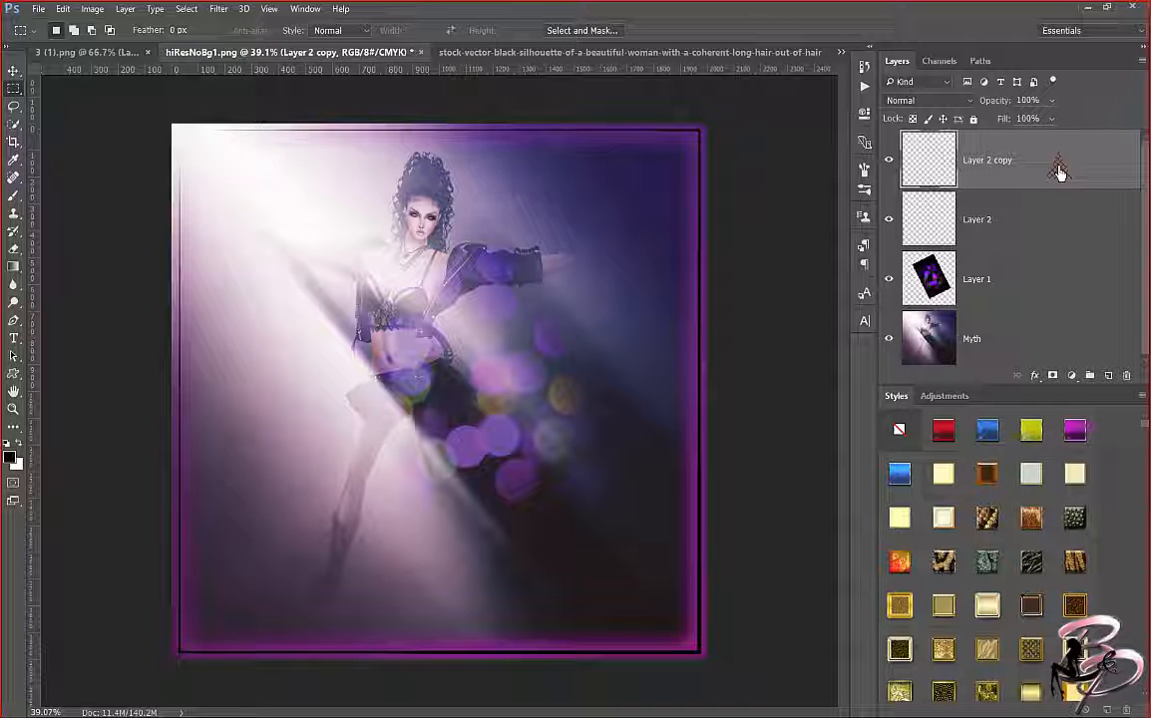
{"action": "key", "text": "ctrl+t"}
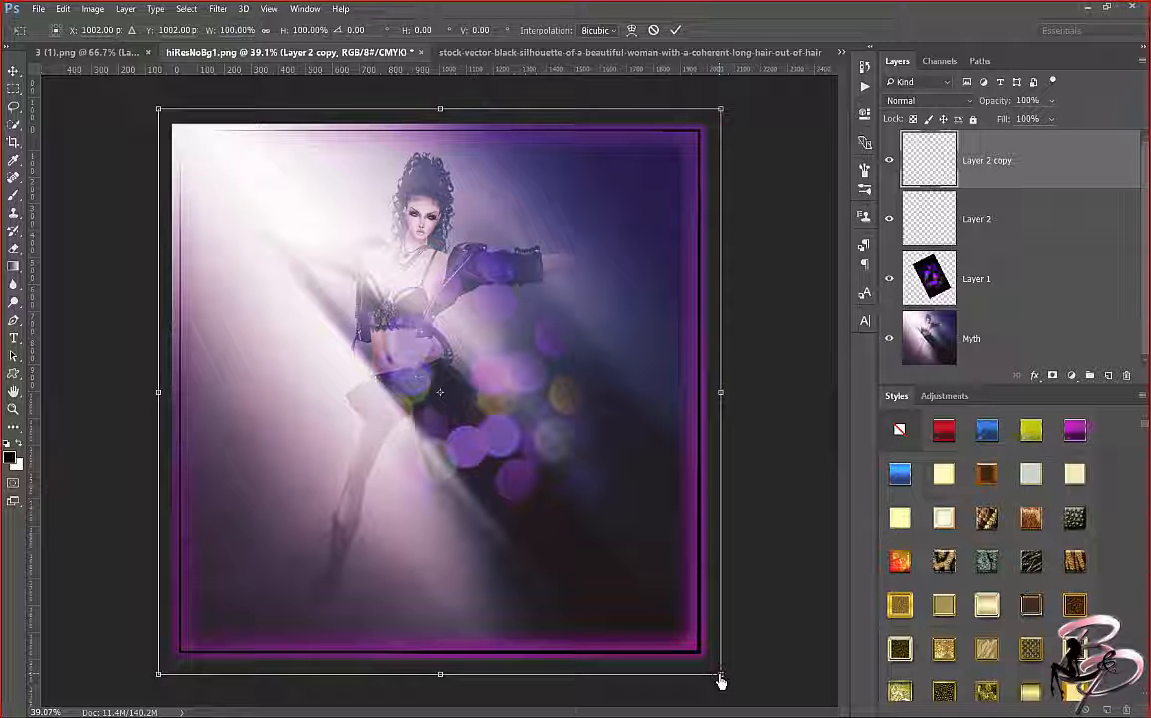
{"action": "left_click_drag", "start_coordinate": [721, 681], "coordinate": [714, 674]}
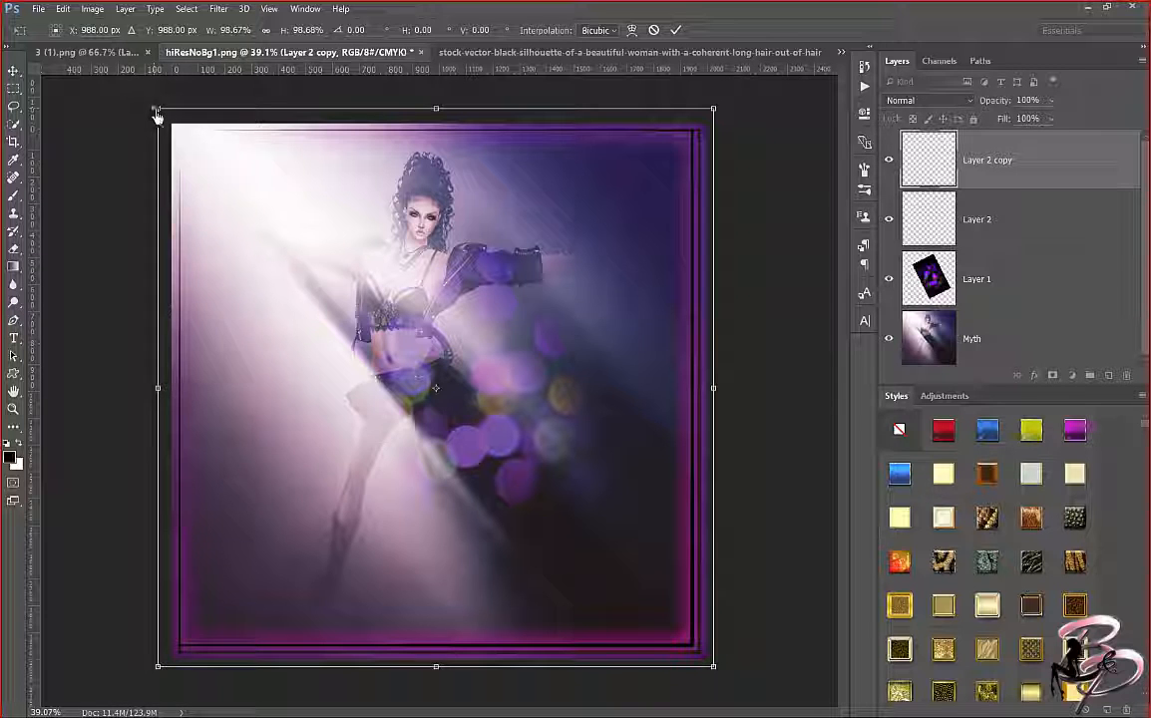
{"action": "left_click_drag", "start_coordinate": [157, 117], "coordinate": [164, 119]}
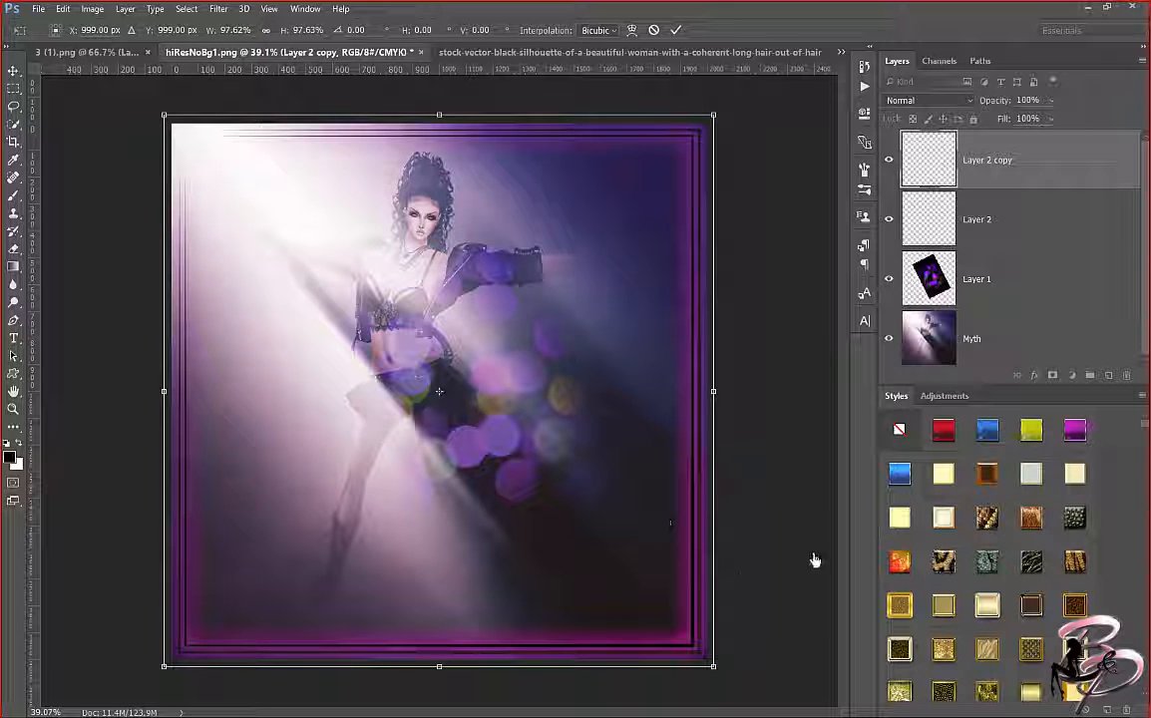
{"action": "left_click", "coordinate": [677, 28]}
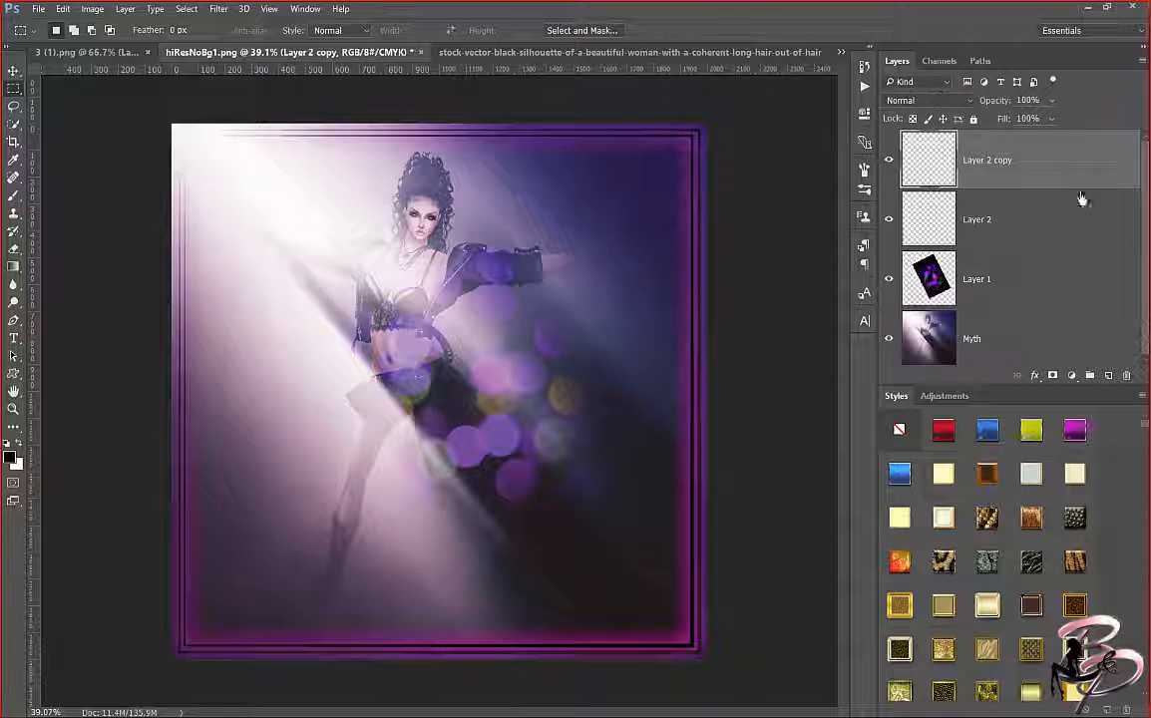
Add a black Color Overlay to Layer 2 copy with its blend mode set to Linear Dodge (Add).
{"action": "double_click", "coordinate": [1043, 149]}
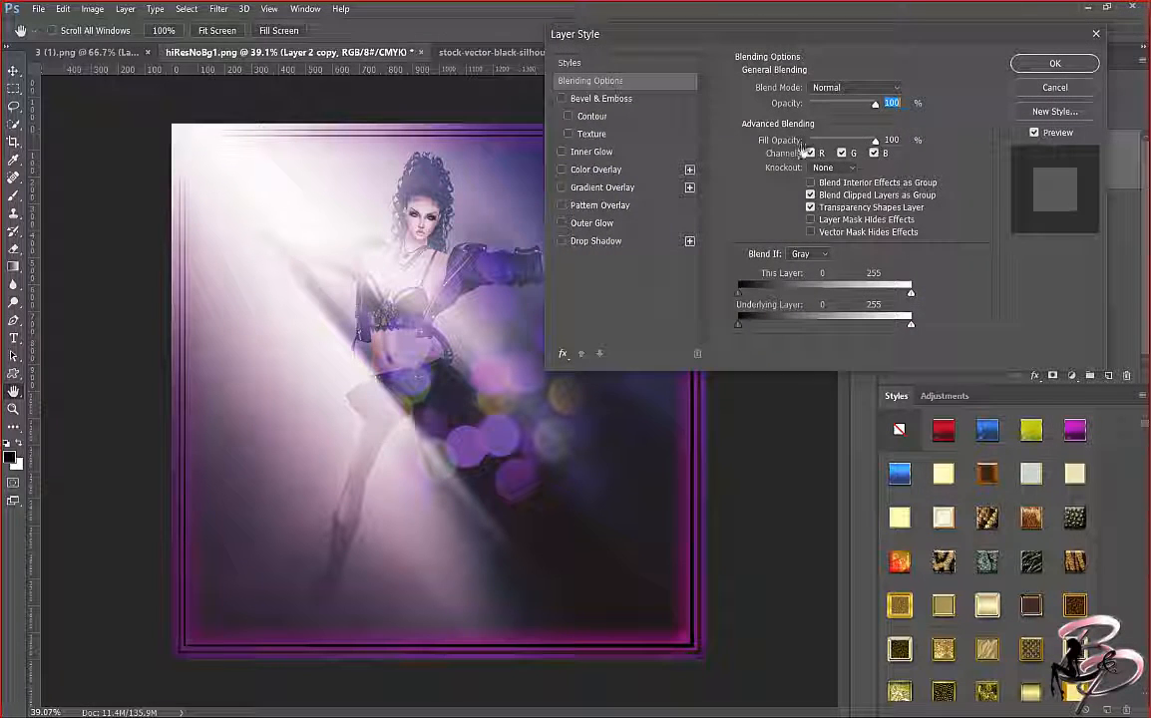
{"action": "left_click", "coordinate": [587, 173]}
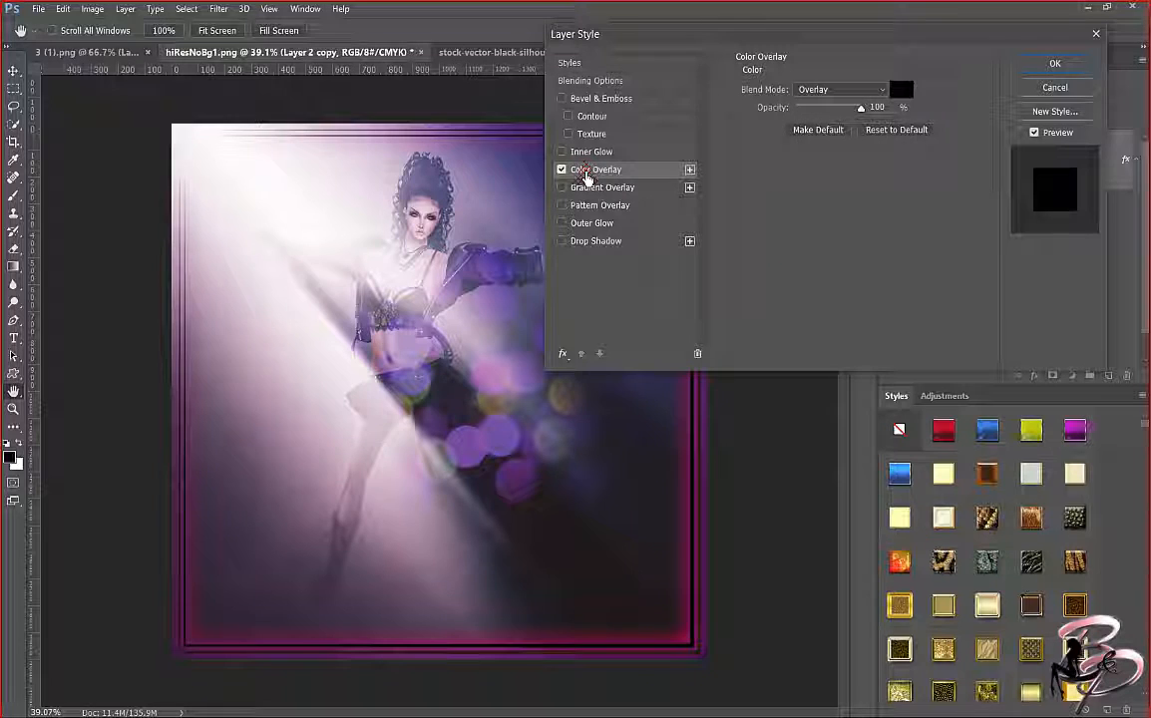
{"action": "left_click", "coordinate": [843, 92]}
{"action": "left_click", "coordinate": [817, 268]}
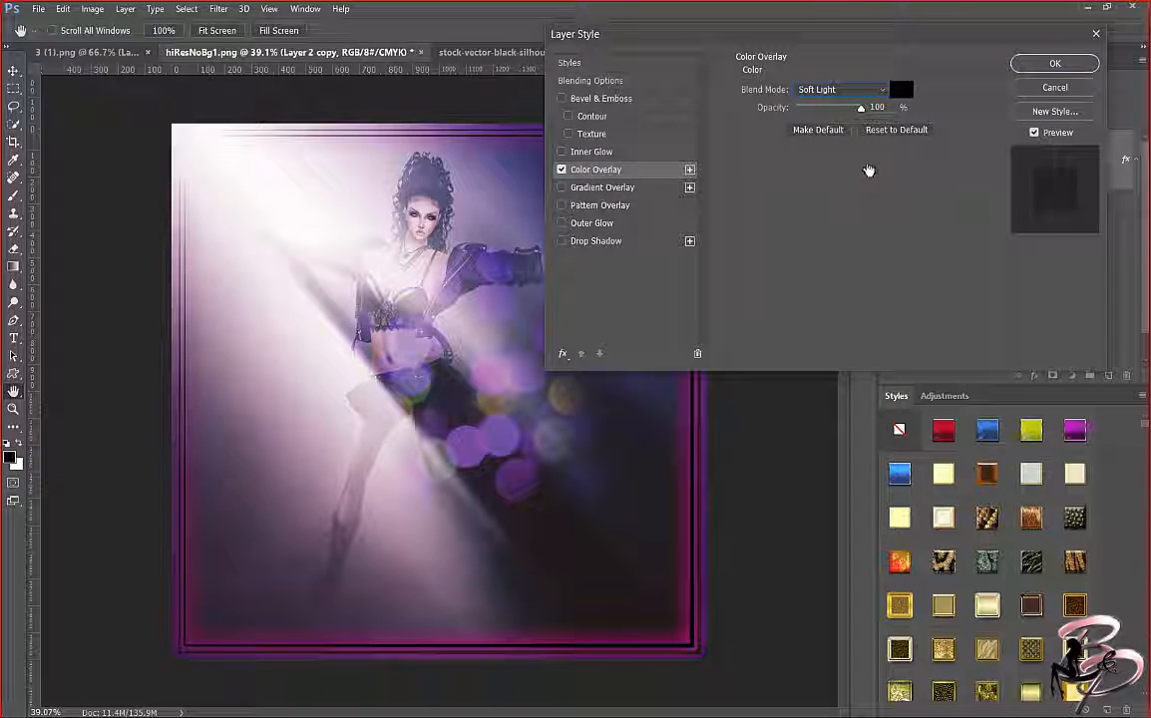
{"action": "left_click", "coordinate": [838, 90]}
{"action": "left_click", "coordinate": [856, 228]}
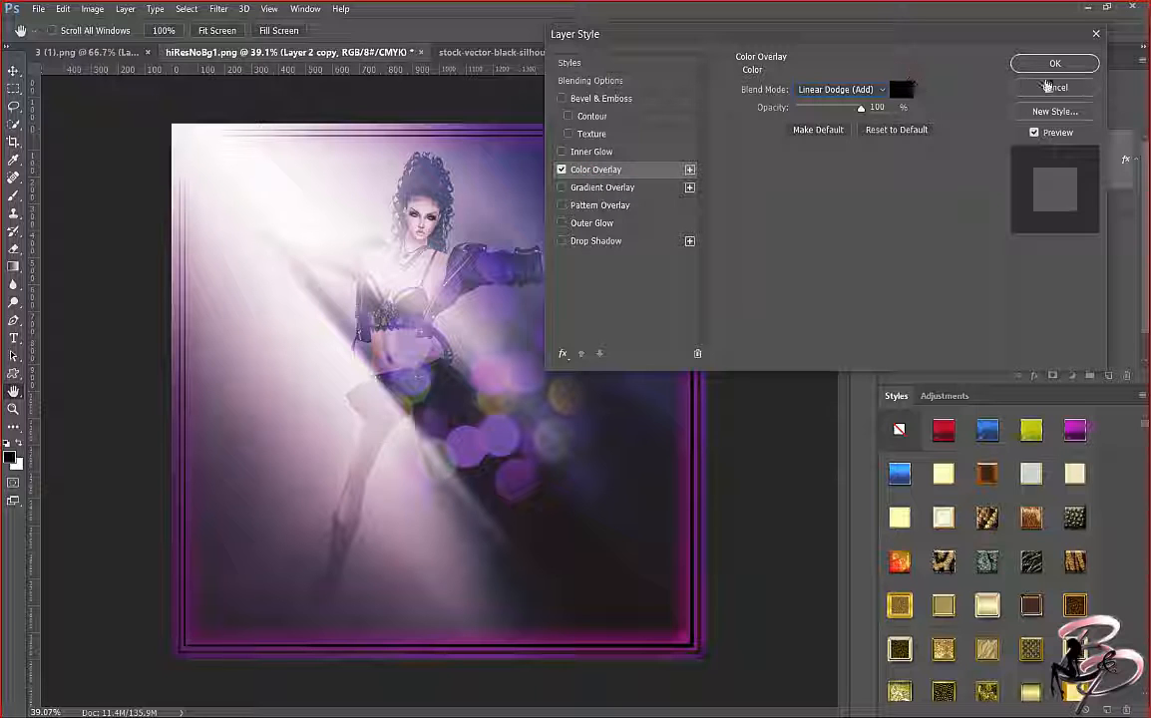
{"action": "left_click", "coordinate": [1054, 63]}
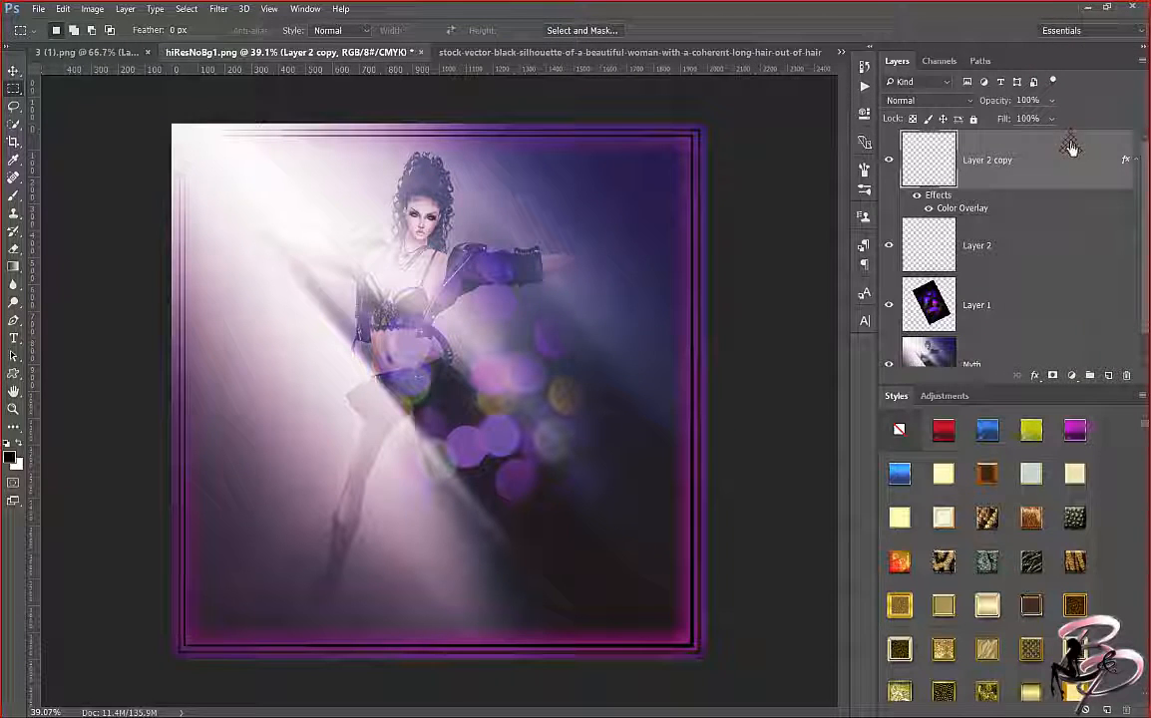
Add the same black Linear Dodge (Add) Color Overlay to Layer 2 and reselect Layer 2 copy.
{"action": "left_click", "coordinate": [1030, 239]}
{"action": "key", "text": "h"}
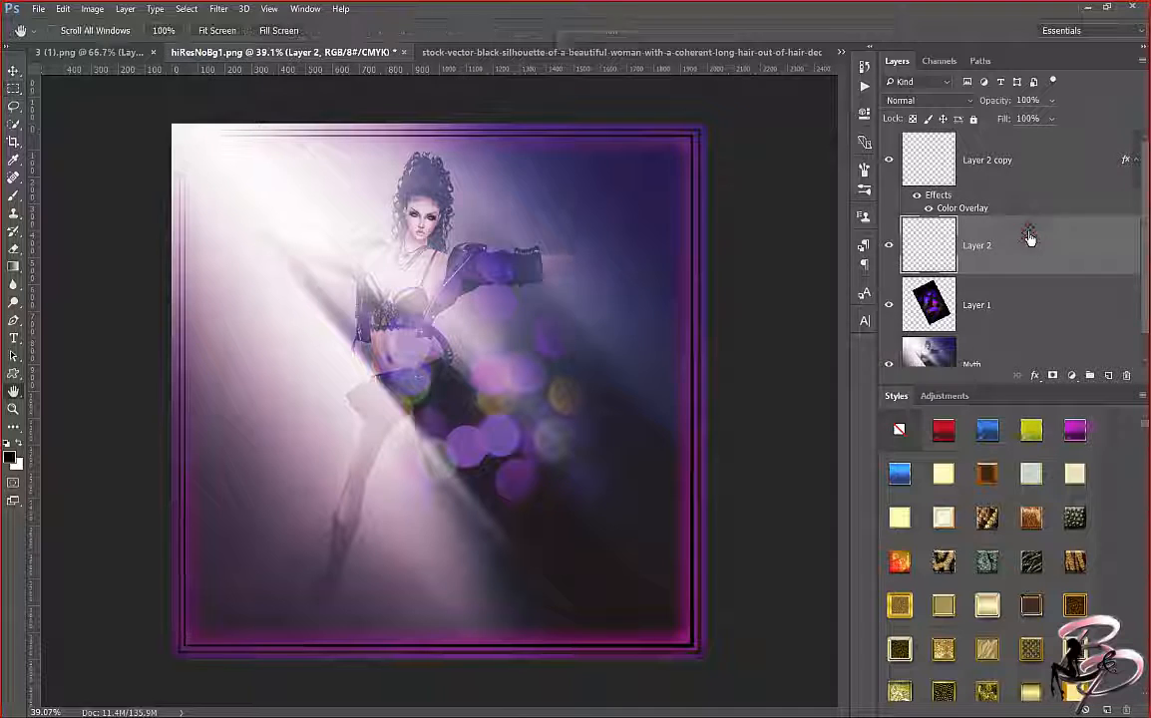
{"action": "double_click", "coordinate": [1030, 239]}
{"action": "left_click", "coordinate": [599, 169]}
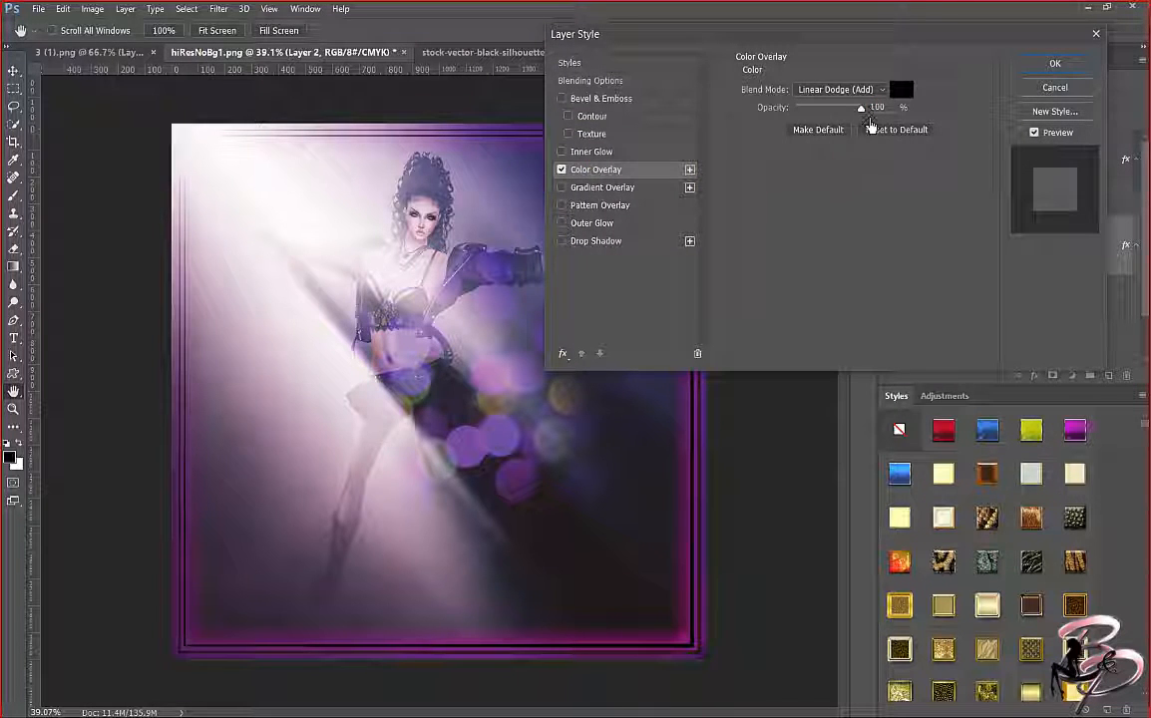
{"action": "left_click", "coordinate": [1049, 64]}
{"action": "key", "text": "m"}
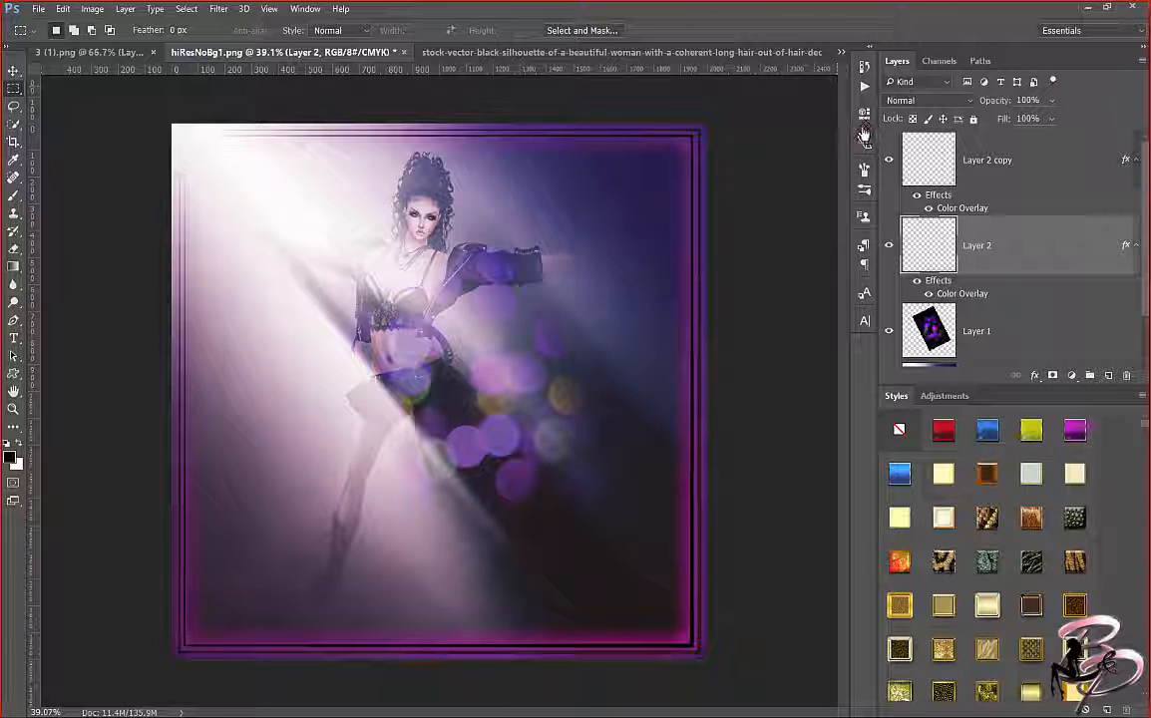
{"action": "left_click", "coordinate": [1068, 178]}
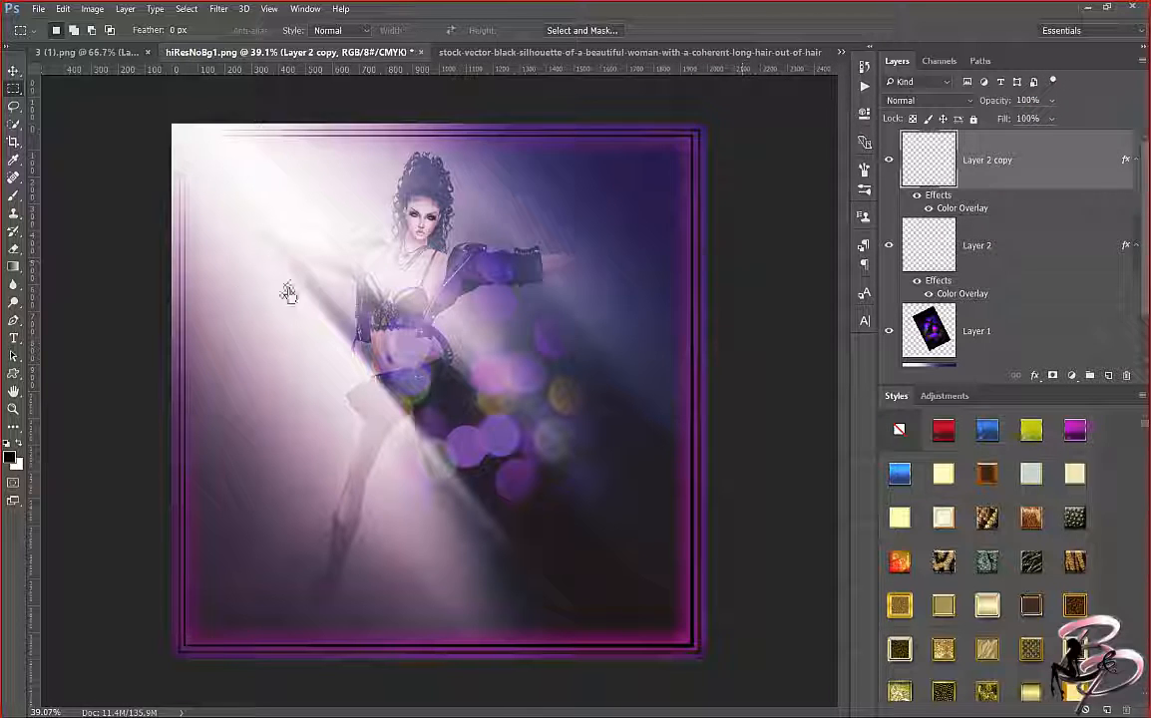
Erase the outer glow along the right and bottom edges of Layer 2 copy's border with the 90 px Eraser.
{"action": "left_click", "coordinate": [14, 249]}
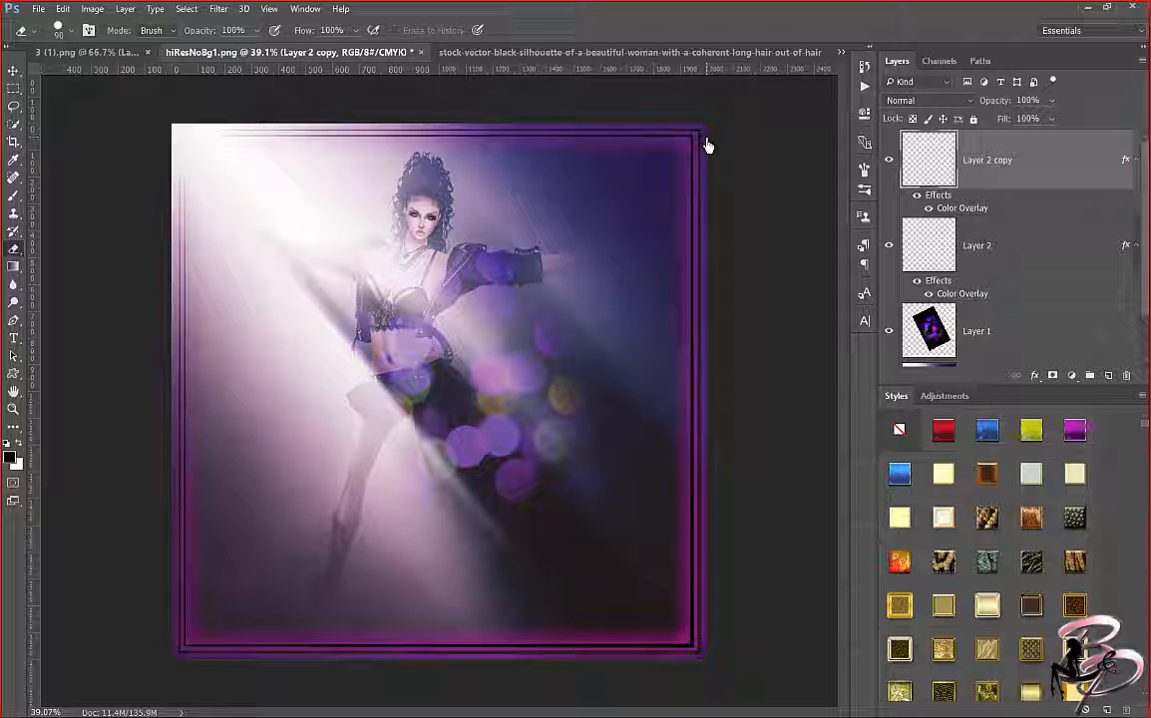
{"action": "left_click_drag", "start_coordinate": [705, 145], "coordinate": [705, 686]}
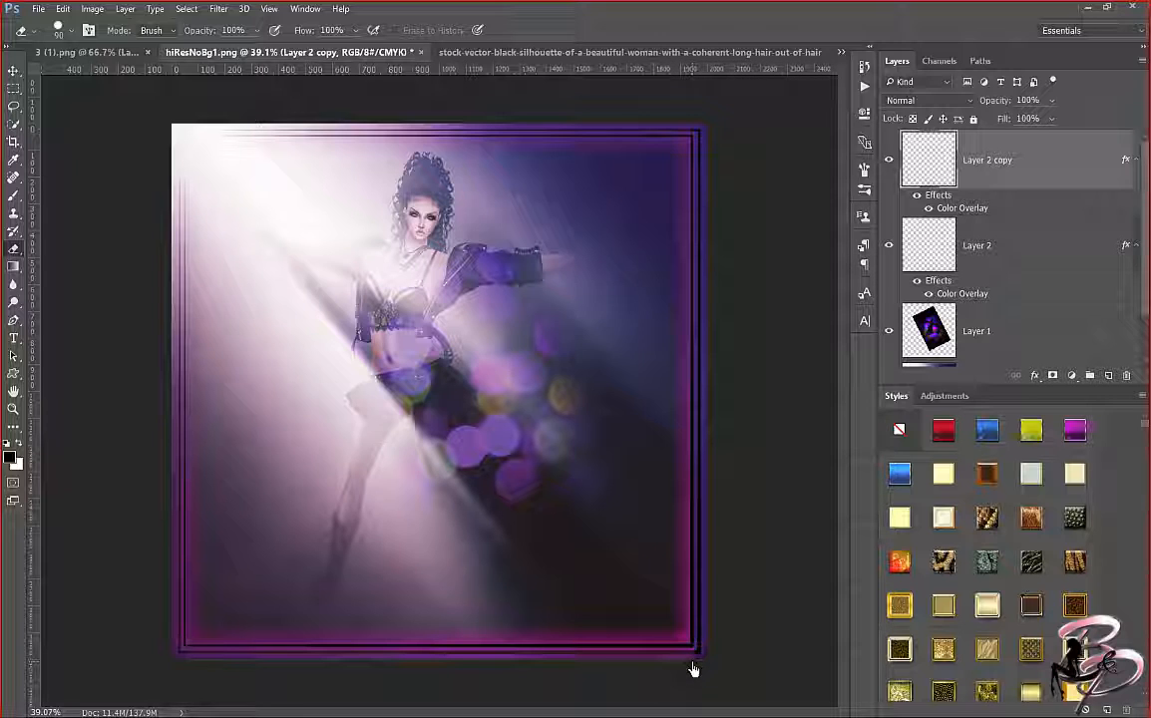
{"action": "mouse_move", "coordinate": [694, 666]}
{"action": "left_mouse_down"}
{"action": "mouse_move", "coordinate": [526, 678]}
{"action": "mouse_move", "coordinate": [266, 673]}
{"action": "left_mouse_up"}
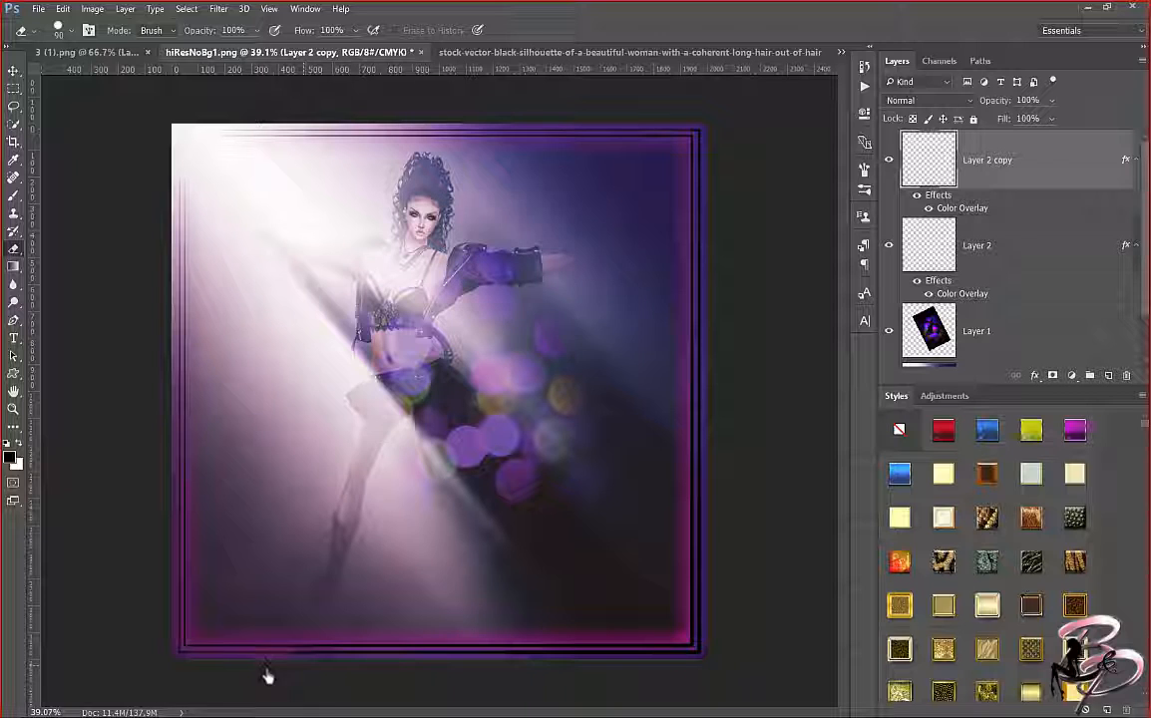
{"action": "left_click", "coordinate": [695, 664]}
{"action": "left_click", "coordinate": [688, 124]}
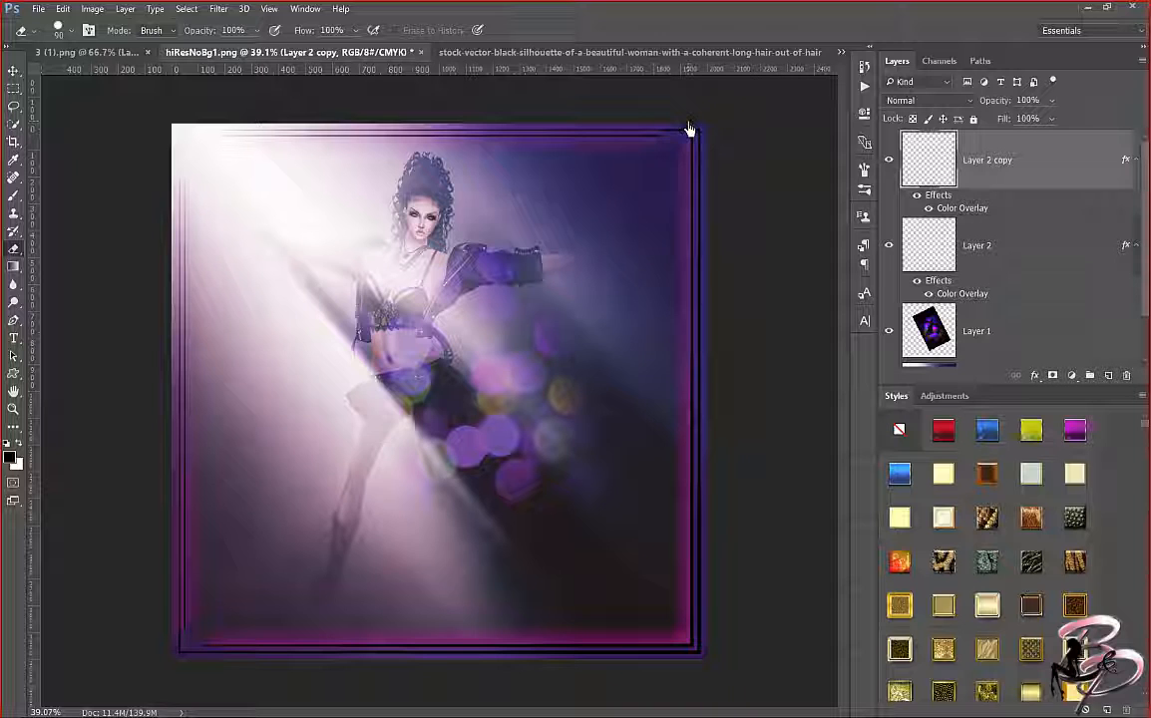
Erase the outer glow along the top and left edges of Layer 2 copy's border, including the lower-left corner.
{"action": "left_click", "coordinate": [698, 127]}
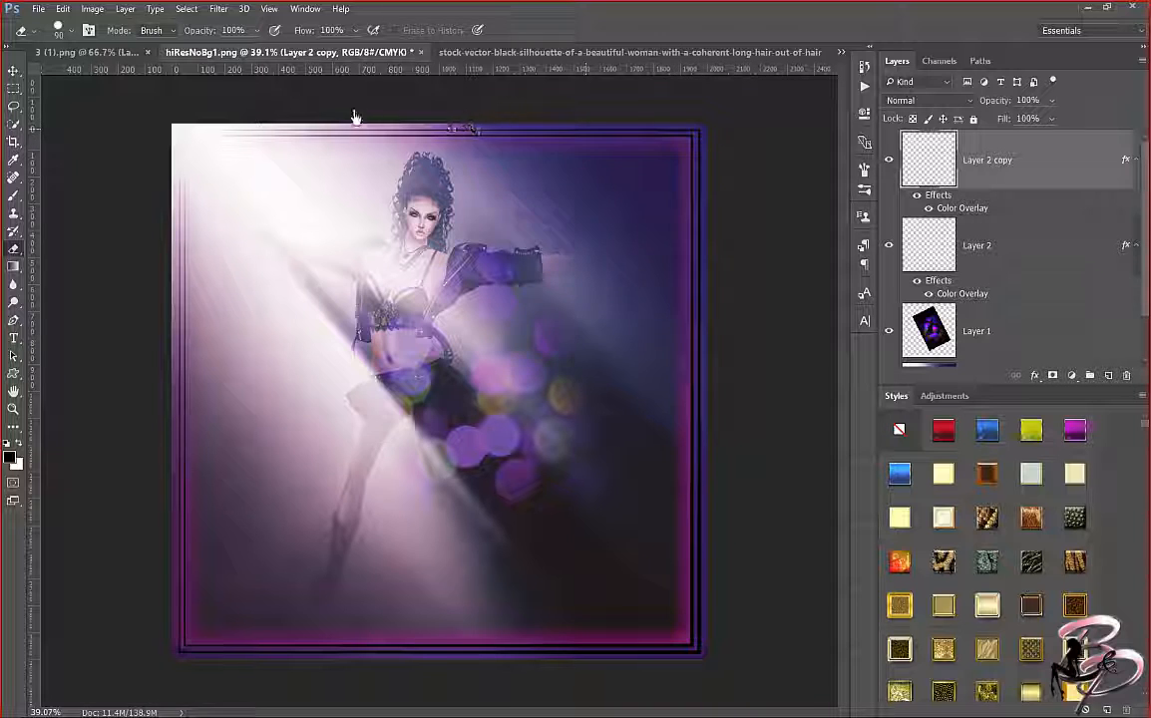
{"action": "left_click", "coordinate": [171, 128]}
{"action": "left_click", "coordinate": [166, 653]}
{"action": "mouse_move", "coordinate": [173, 673]}
{"action": "left_mouse_down"}
{"action": "mouse_move", "coordinate": [173, 78]}
{"action": "mouse_move", "coordinate": [159, 616]}
{"action": "mouse_move", "coordinate": [173, 705]}
{"action": "left_mouse_up"}
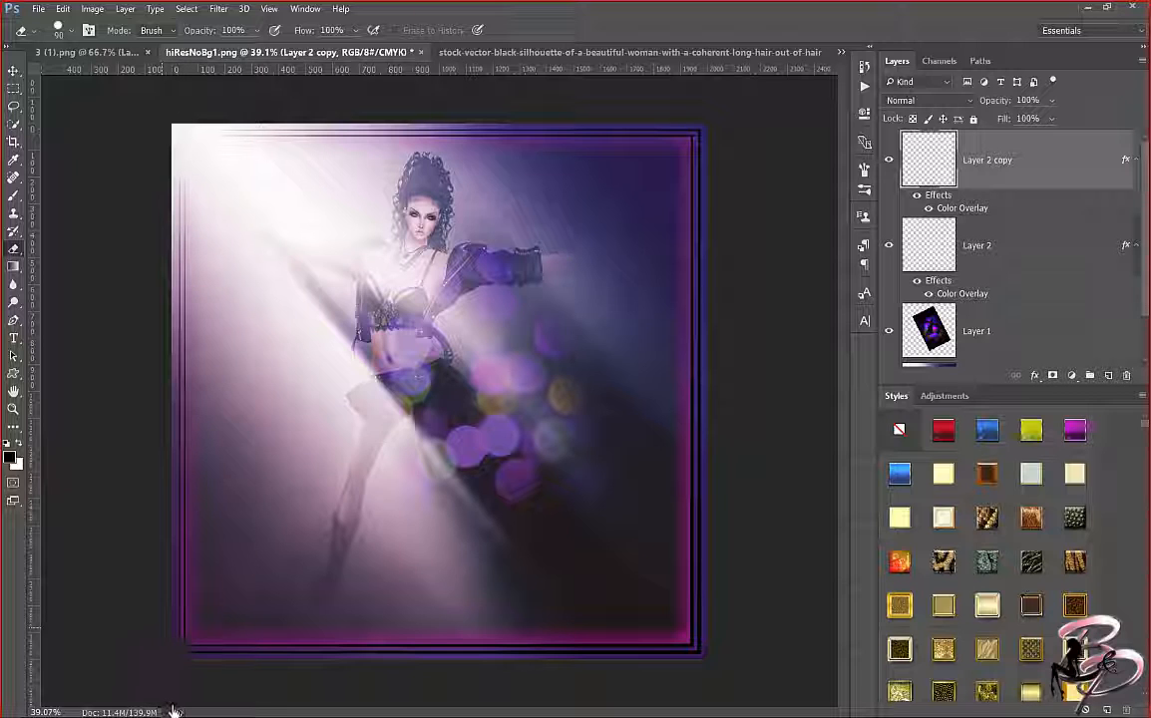